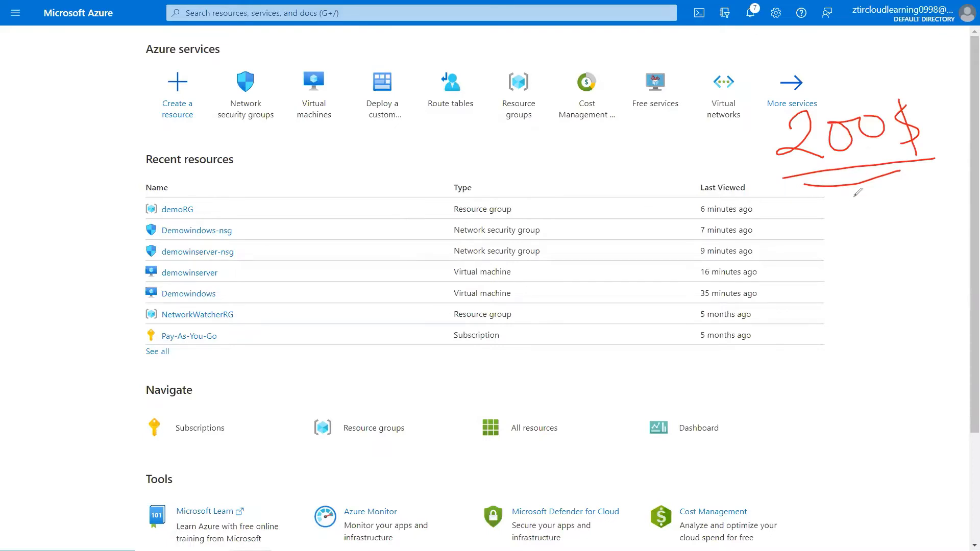
- Handwrite an underlined '30 days' note and a 'Pay per use' note on the portal home page
mouse_move(839, 219)
left_mouse_down()
mouse_move(860, 206)
mouse_move(847, 249)
left_mouse_up()
mouse_move(891, 211)
left_mouse_down()
mouse_move(899, 236)
mouse_move(891, 210)
left_mouse_up()
mouse_move(848, 281)
left_mouse_down()
mouse_move(922, 255)
mouse_move(868, 267)
left_mouse_up()
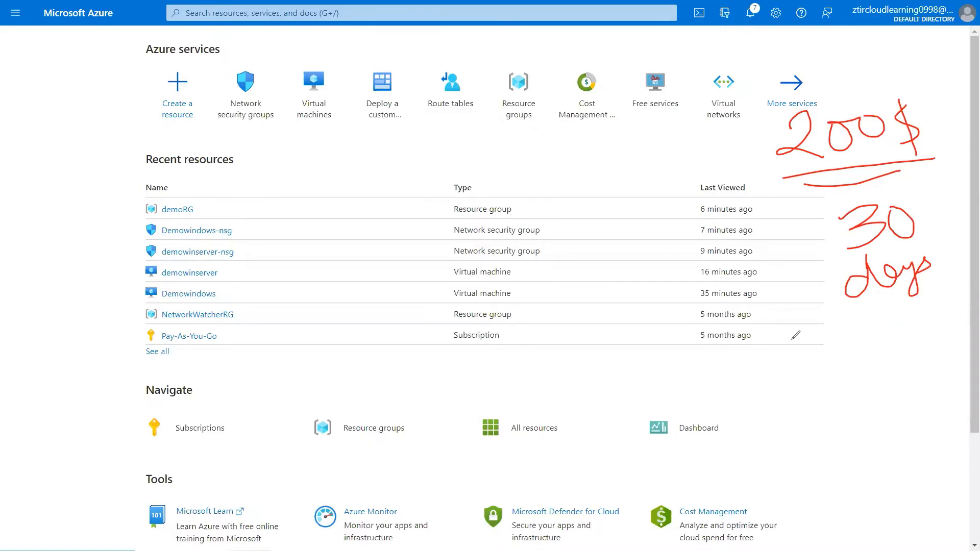
left_click_drag(791, 339, 968, 285)
mouse_move(790, 352)
left_mouse_down()
mouse_move(794, 420)
mouse_move(809, 378)
mouse_move(835, 447)
mouse_move(827, 427)
left_mouse_up()
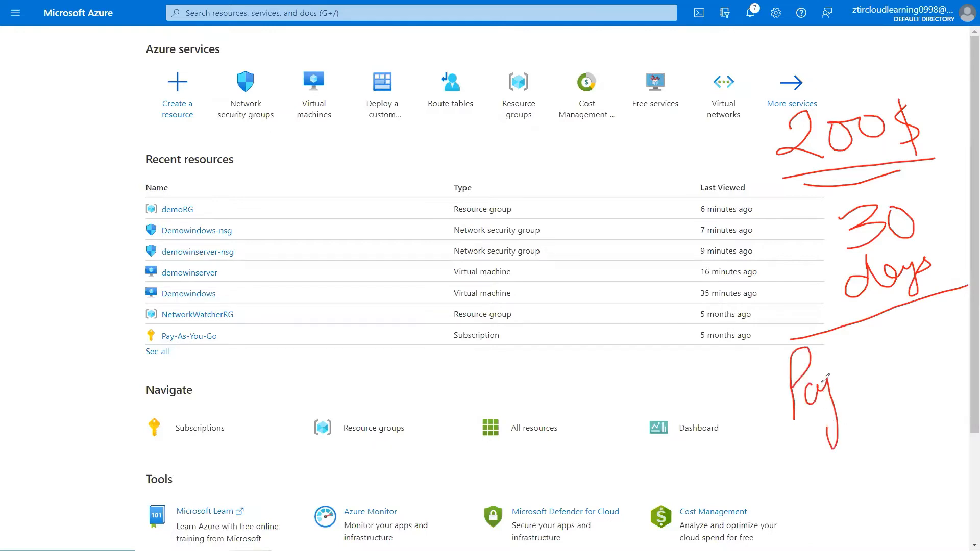
mouse_move(820, 383)
left_mouse_down()
mouse_move(853, 414)
mouse_move(851, 380)
mouse_move(862, 364)
mouse_move(936, 327)
left_mouse_up()
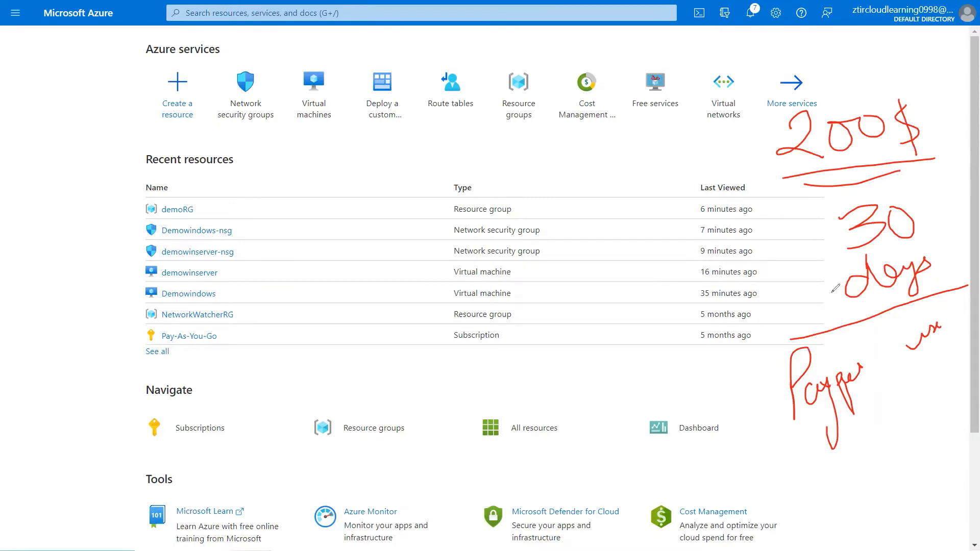
- Erase all ink, exit pen mode, and start a new virtual machine from Virtual machines > Create
key("e")
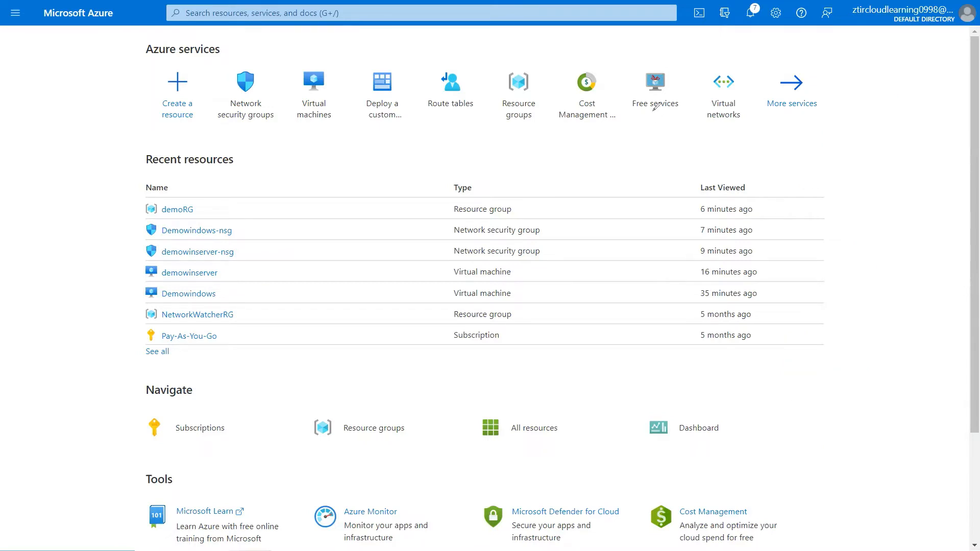
key("Escape")
left_click(309, 110)
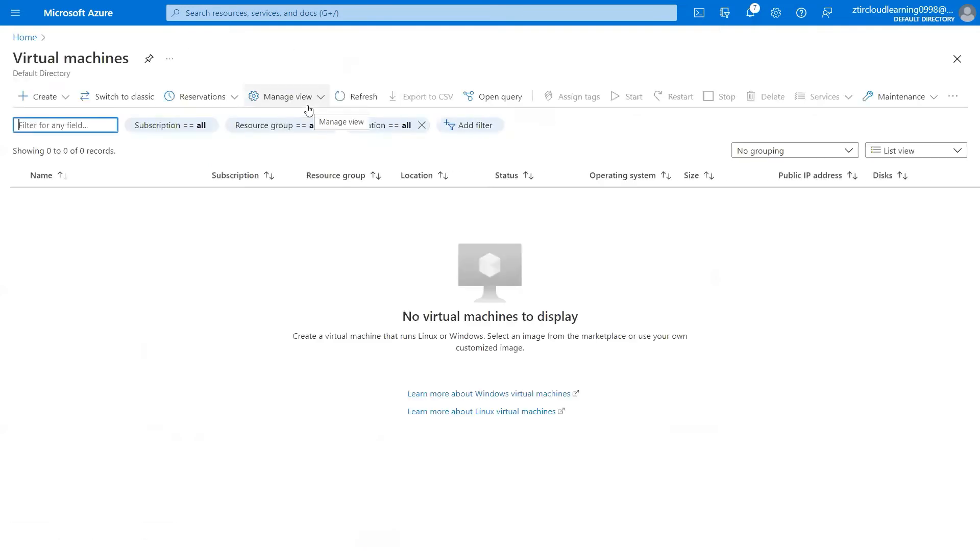
left_click(37, 102)
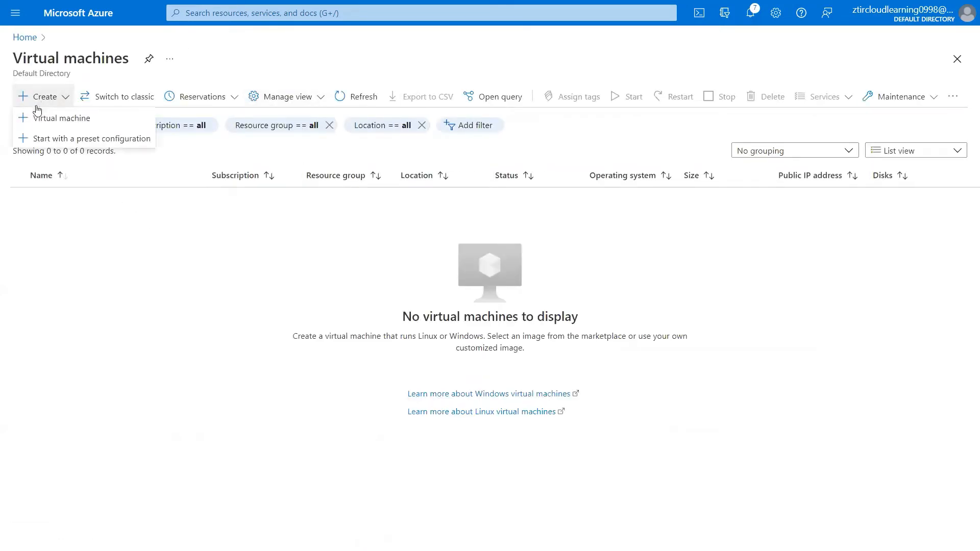
left_click(39, 118)
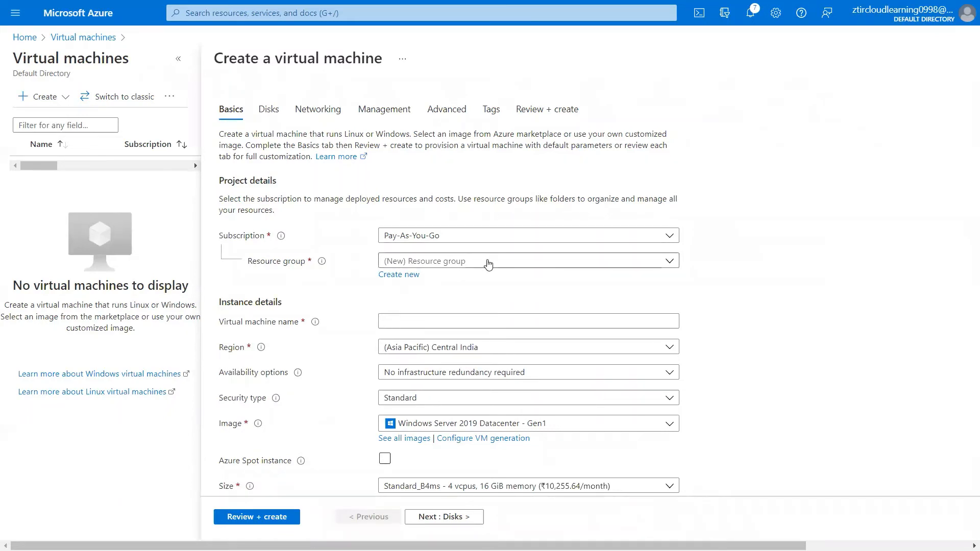
- Create a new resource group named demoRG for the VM
left_click(398, 277)
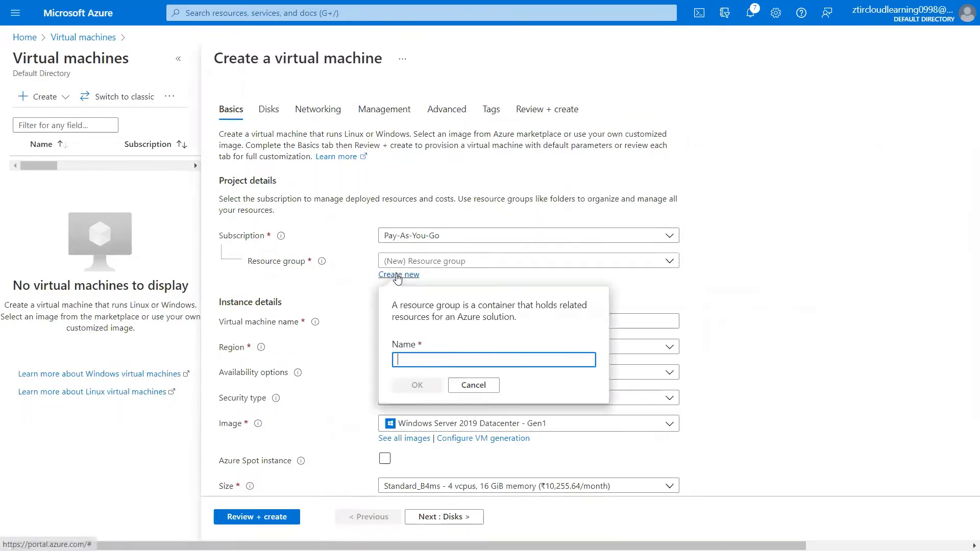
type("demoRG")
left_click(416, 387)
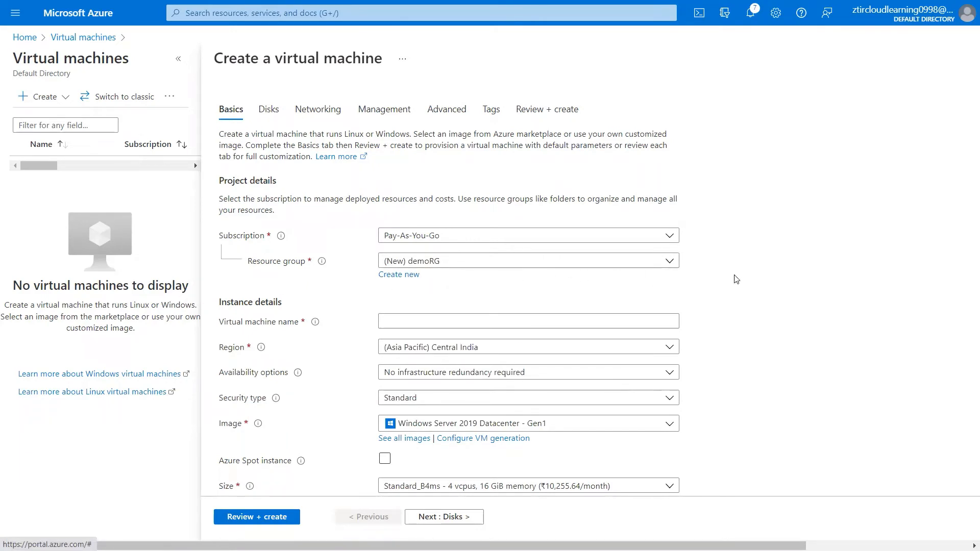
- Enter windowsdemo as the virtual machine name
scroll(736, 280, "down", 1)
left_click(508, 256)
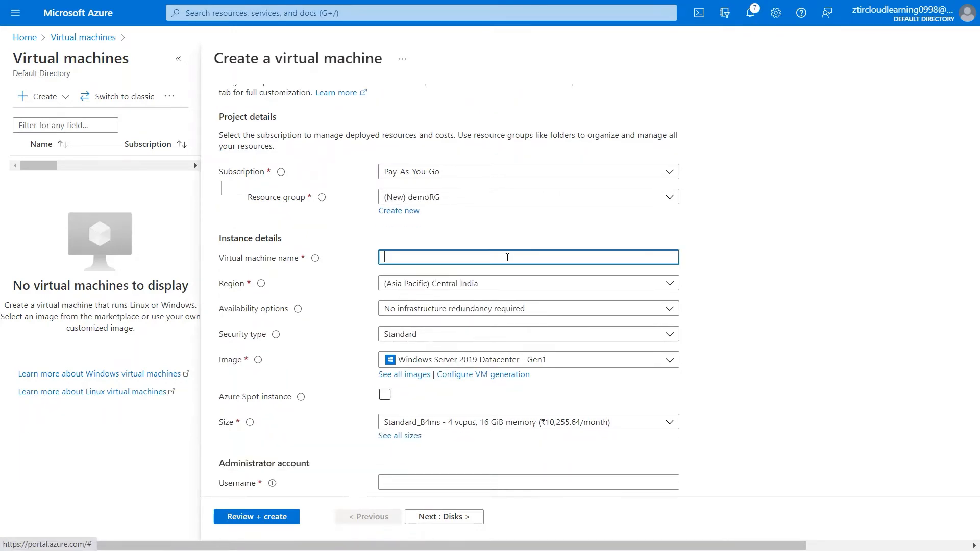
type("windwos")
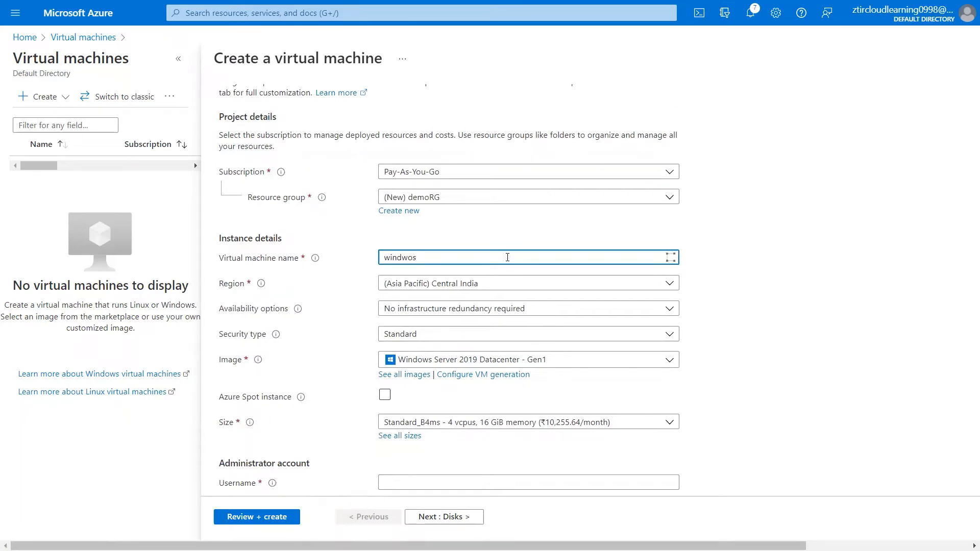
key("BackSpace")
key("BackSpace")
key("BackSpace")
type("owsdem")
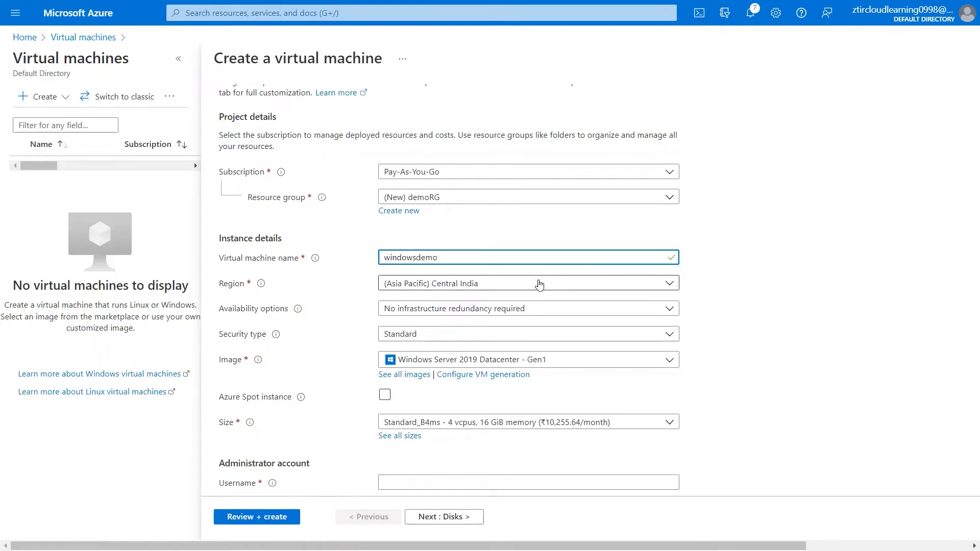
scroll(752, 276, "down", 1)
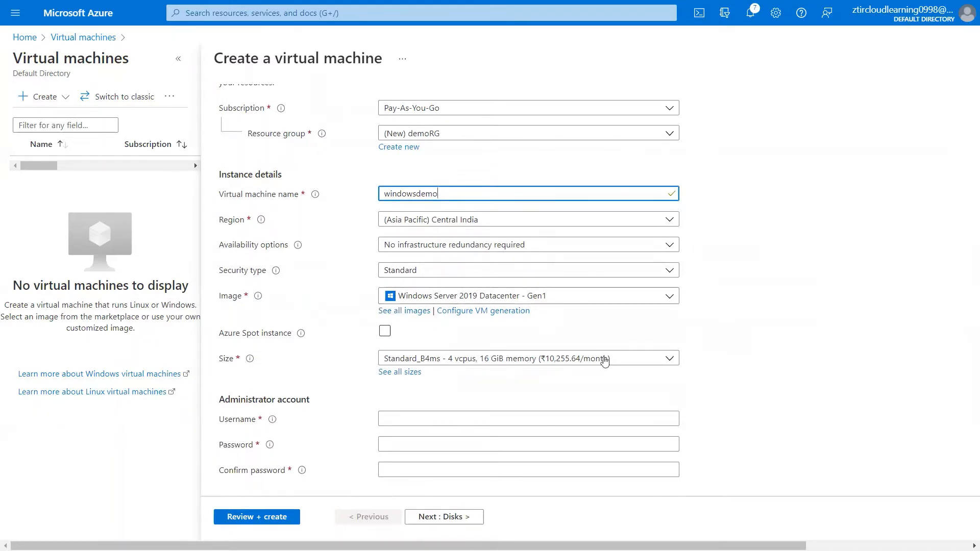
left_click(668, 360)
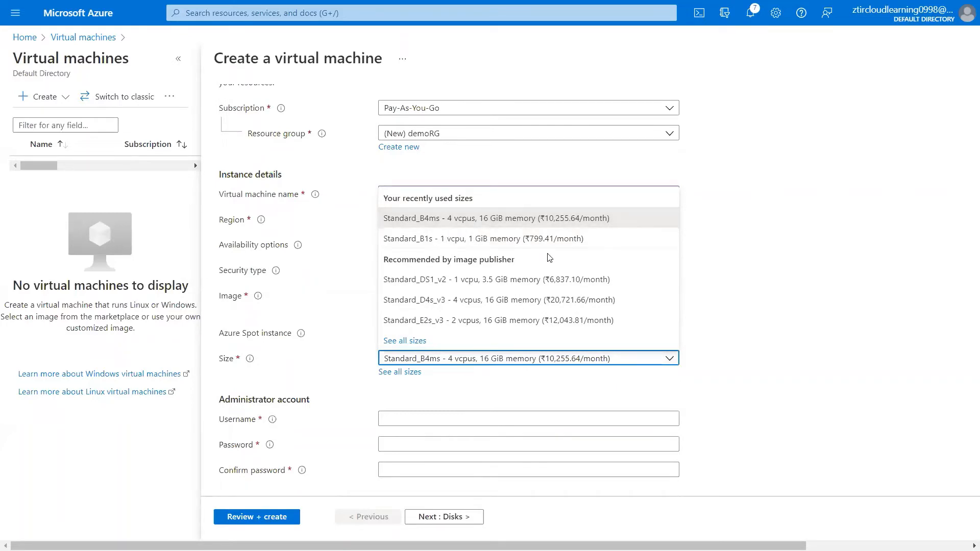
left_click(417, 341)
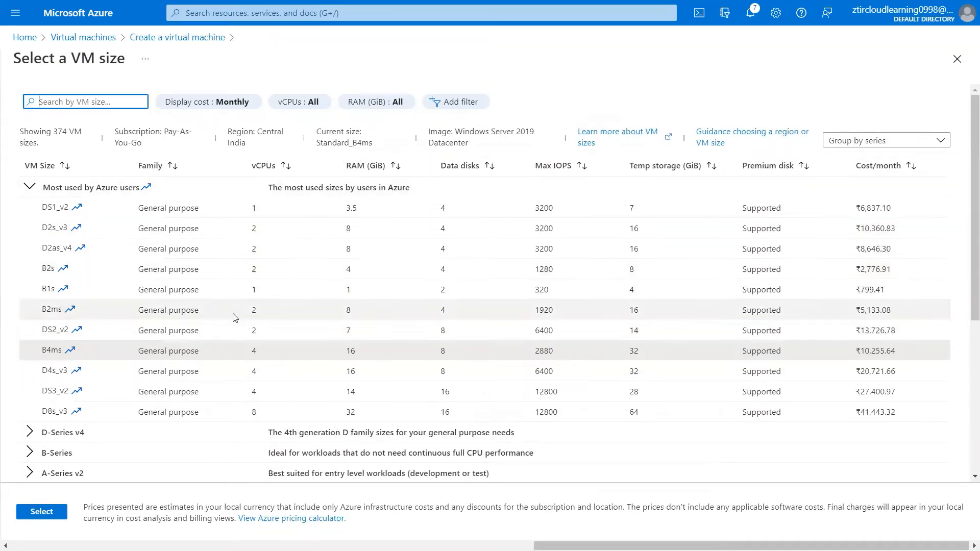
scroll(235, 317, "down", 4)
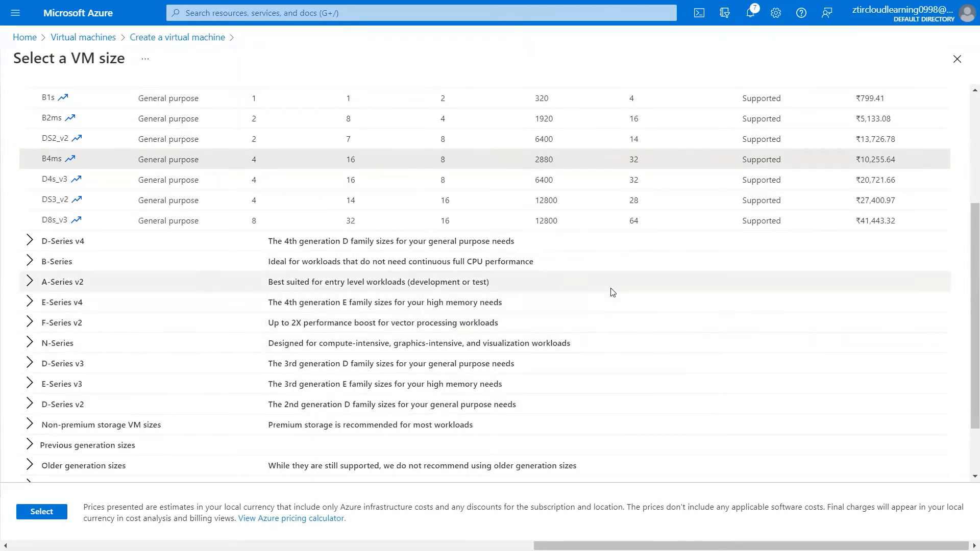
scroll(613, 292, "up", 4)
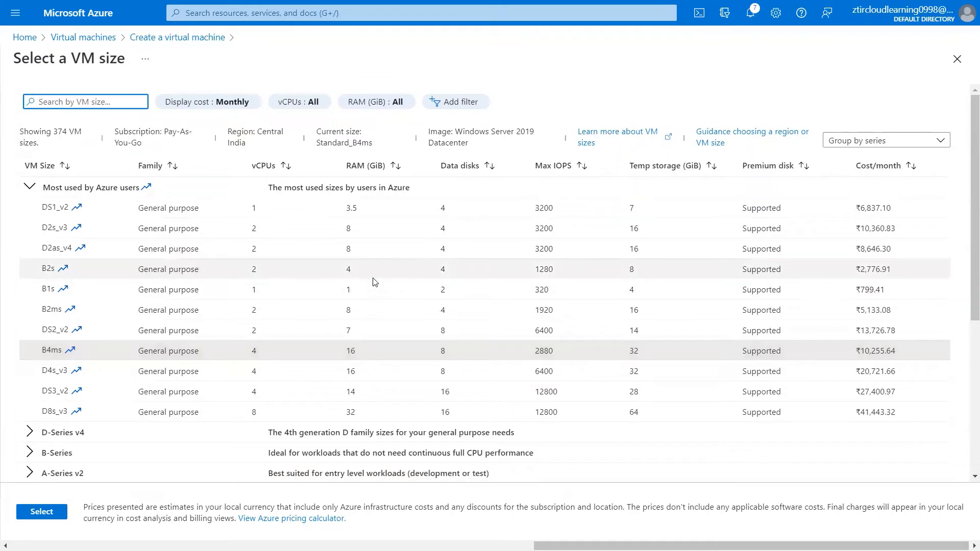
left_click(510, 90)
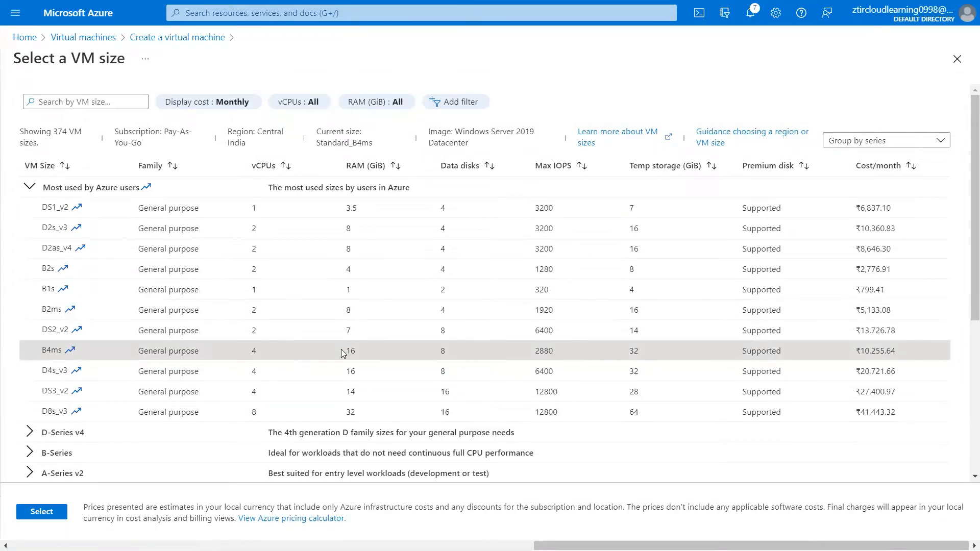
left_click(41, 512)
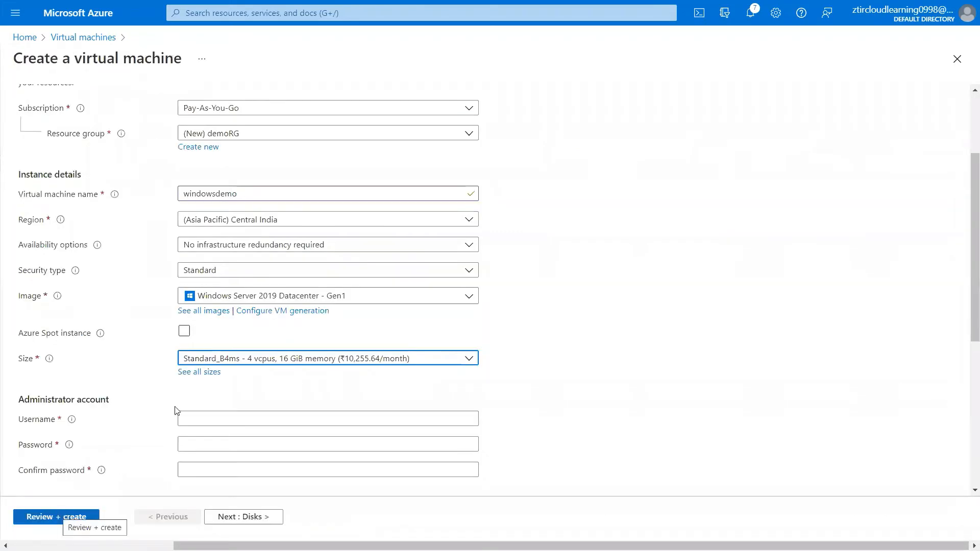
- Enter the administrator username, the password and the password confirmation
scroll(143, 338, "down", 3)
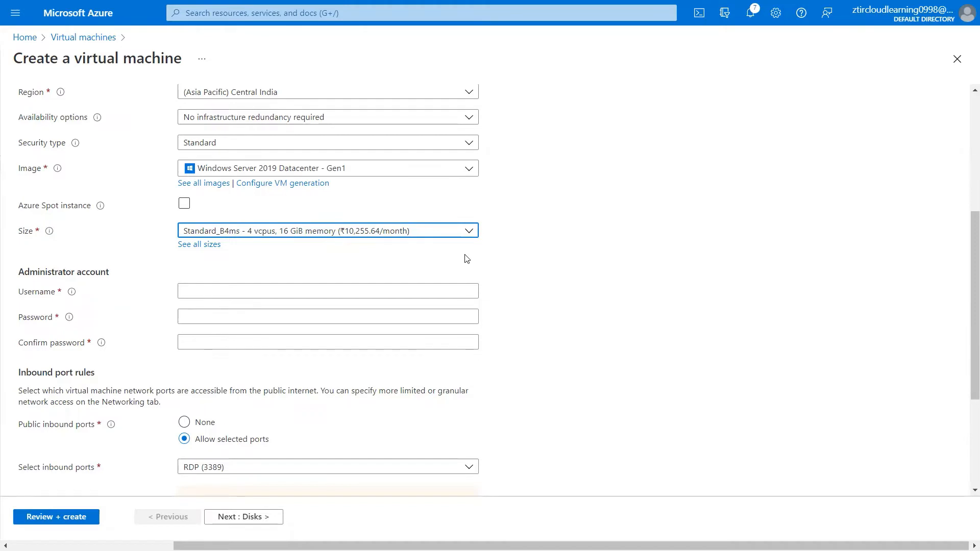
left_click(436, 288)
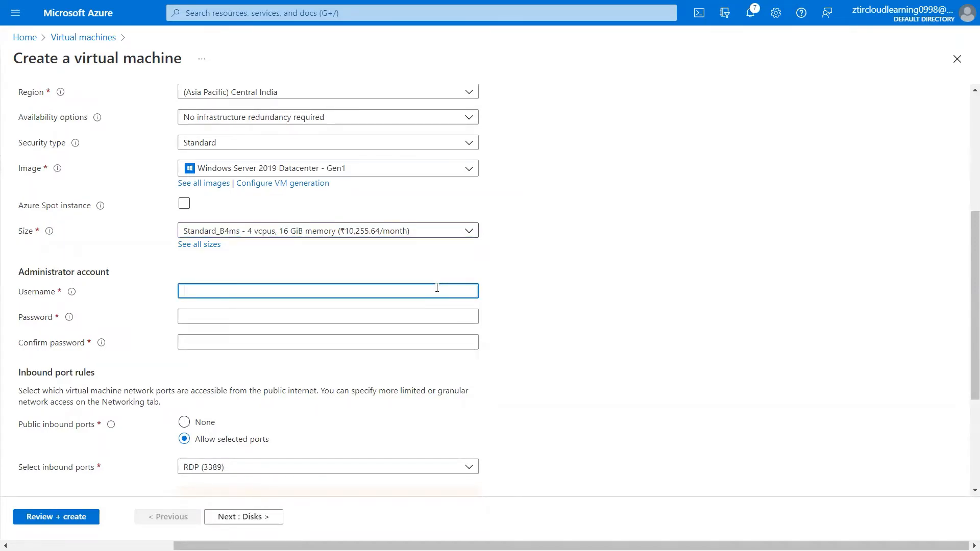
type("winadmin")
key("Tab")
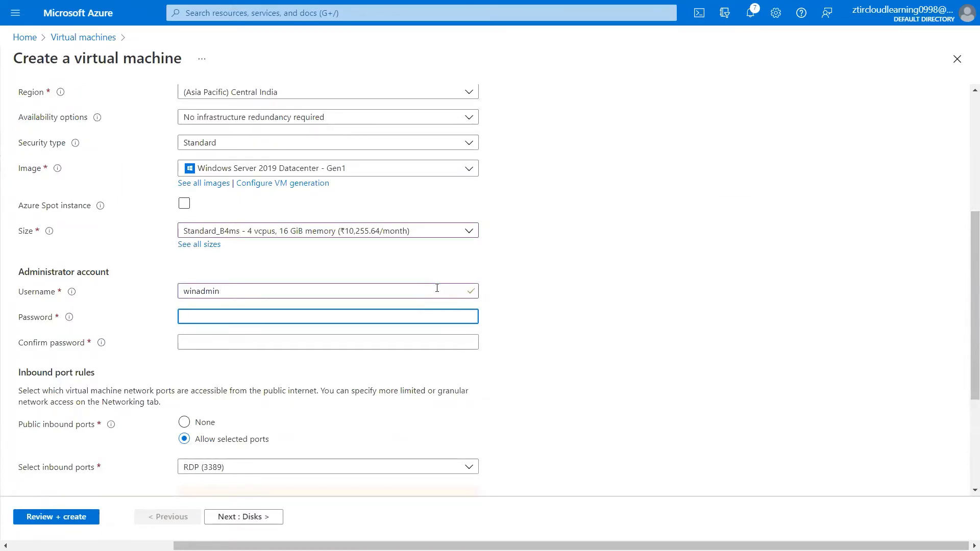
type("••••••")
left_click(423, 342)
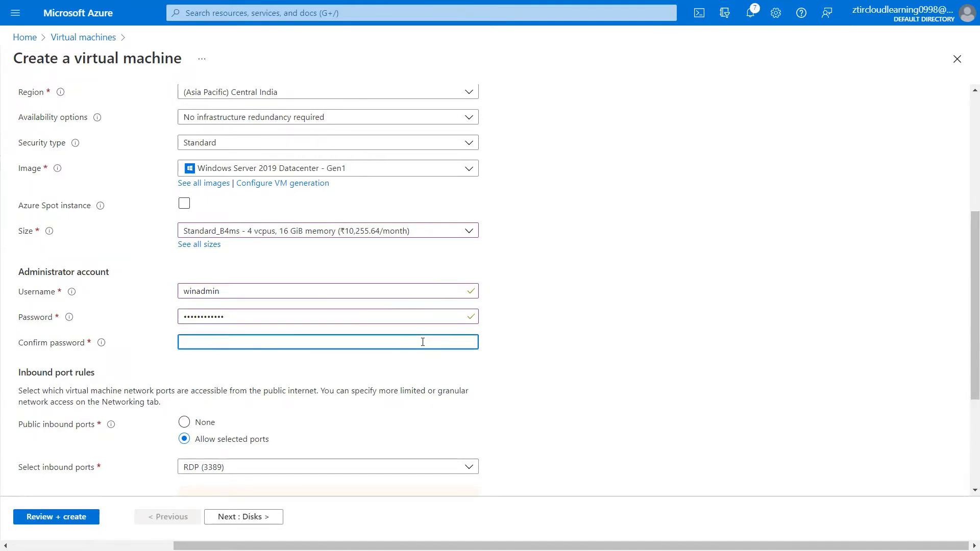
type("•••••••••••")
- Allow inbound HTTP (80) alongside RDP (3389)
scroll(422, 341, "down", 3)
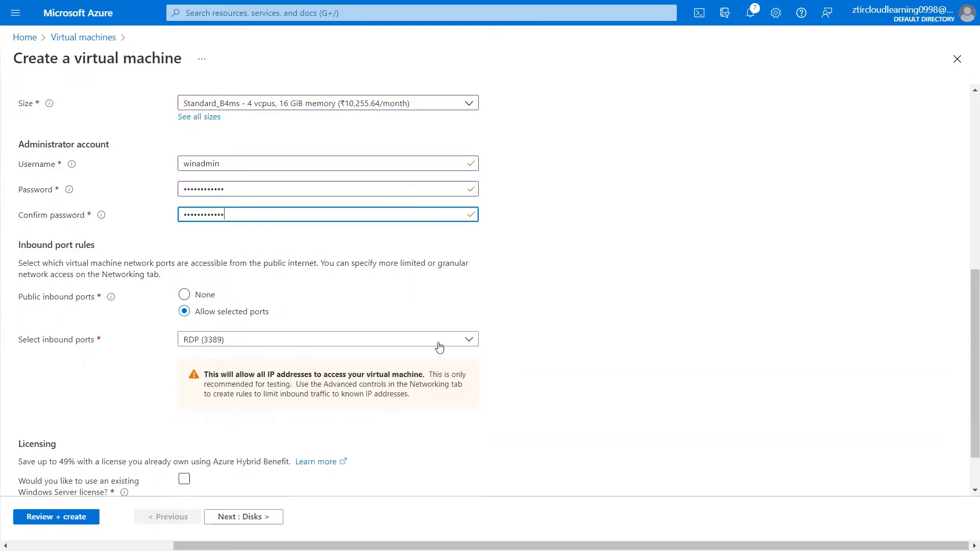
left_click(469, 340)
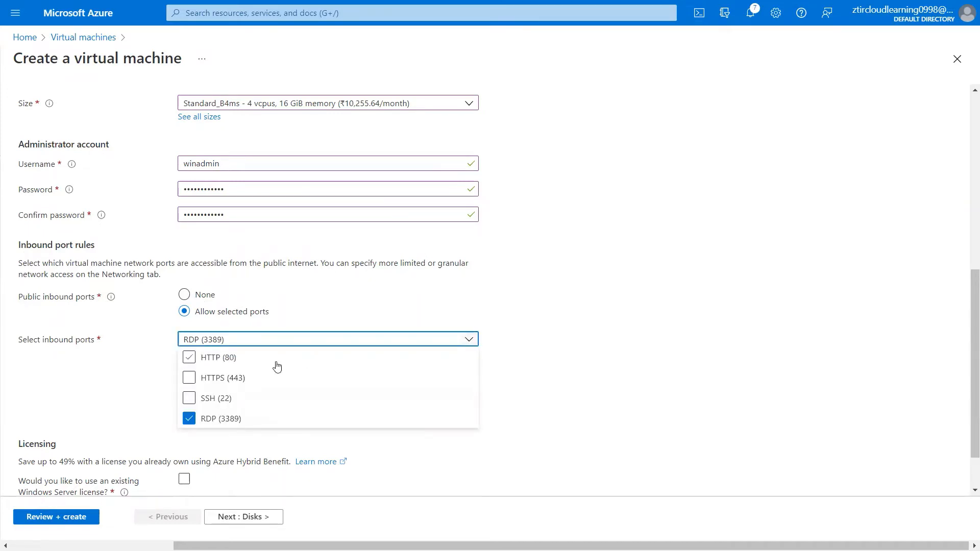
left_click(189, 358)
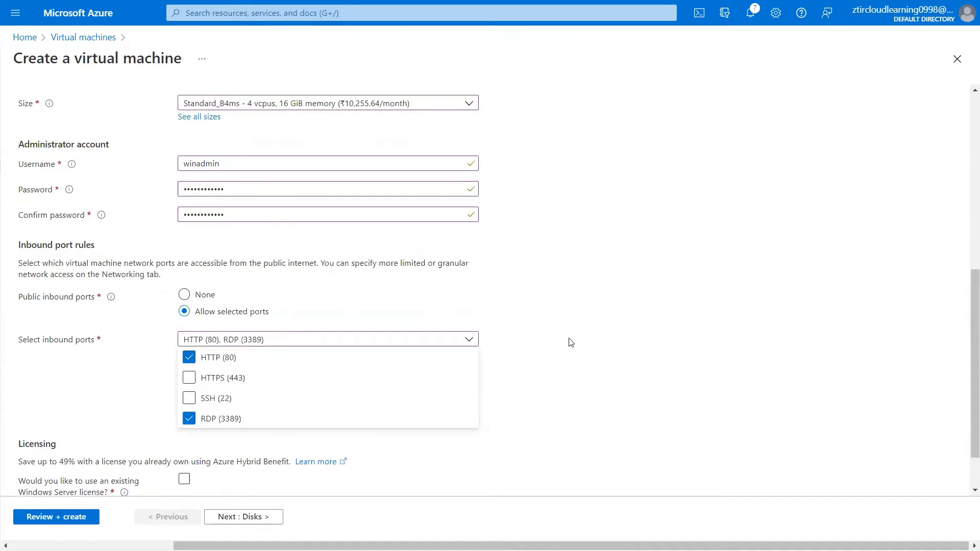
left_click(540, 385)
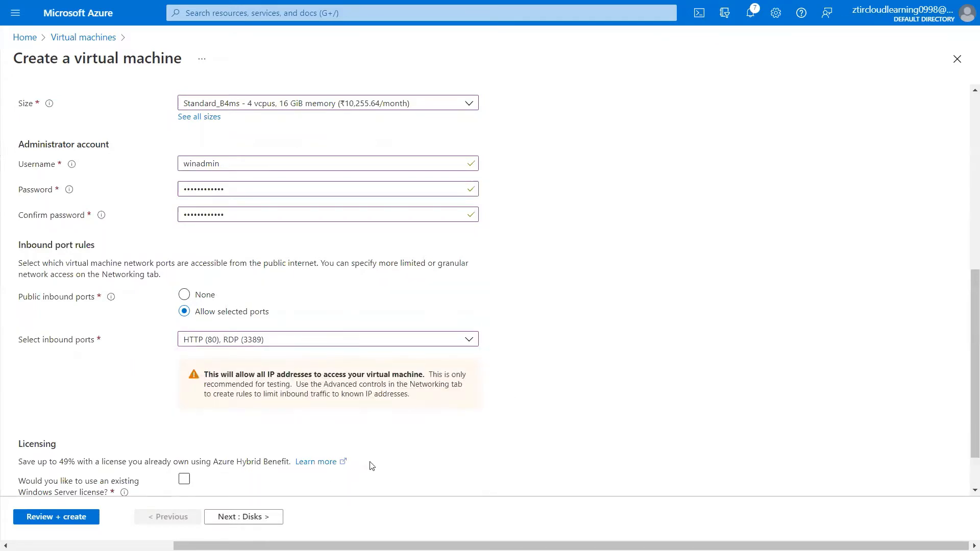
- Keep the defaults on Disks, Networking, Management, Advanced and Tags through to Review + create
left_click(269, 517)
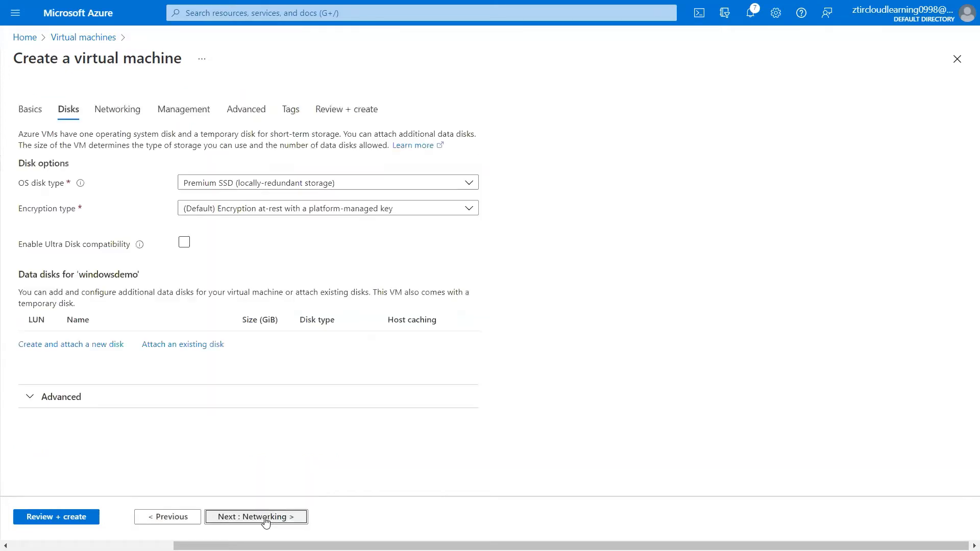
left_click(265, 517)
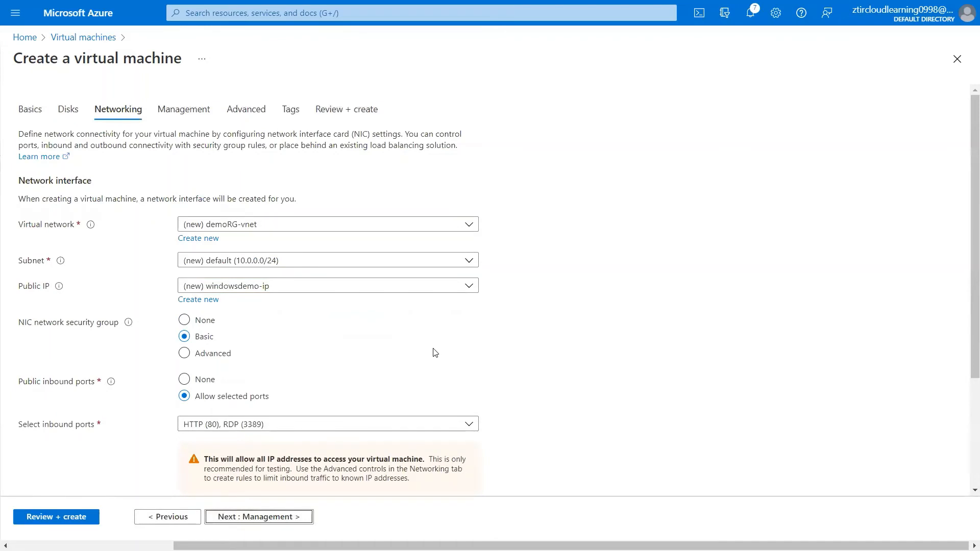
left_click(281, 518)
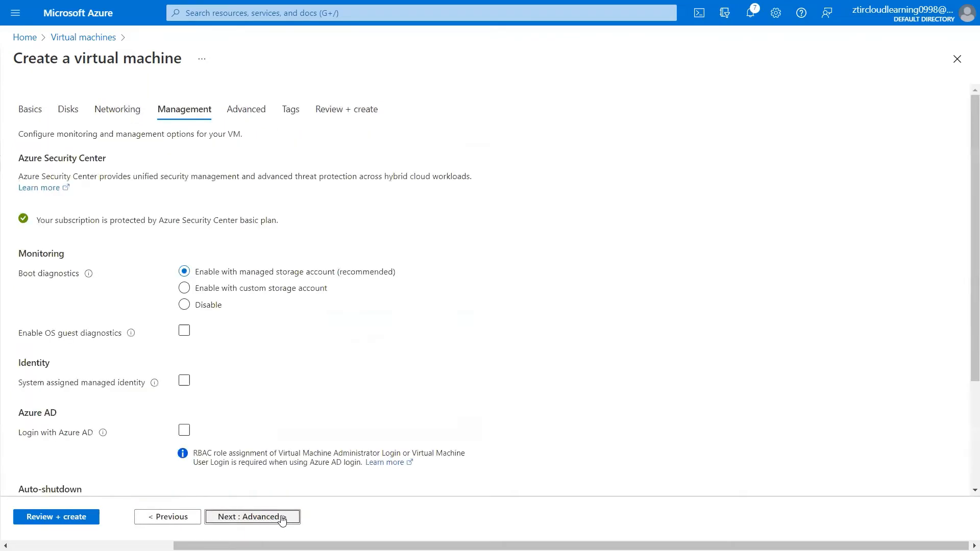
left_click(282, 519)
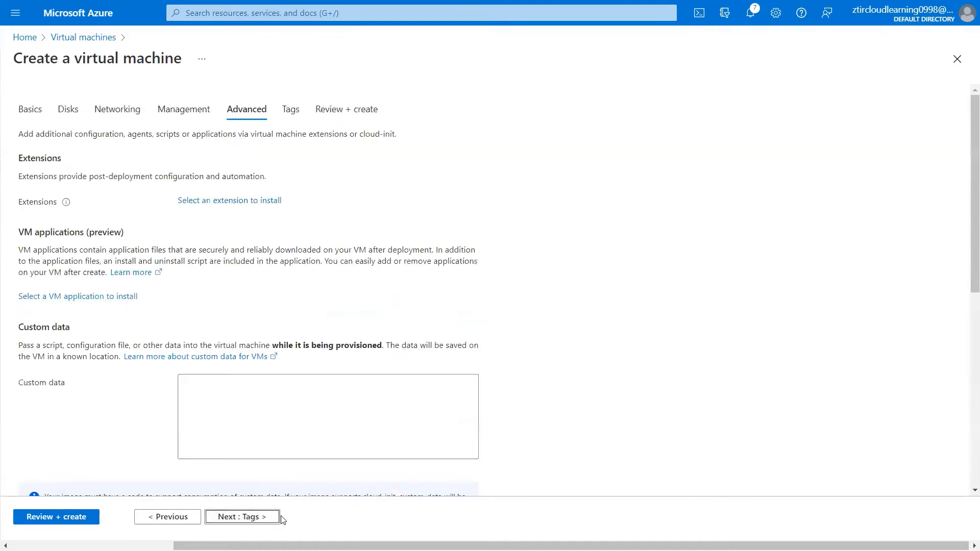
left_click(247, 517)
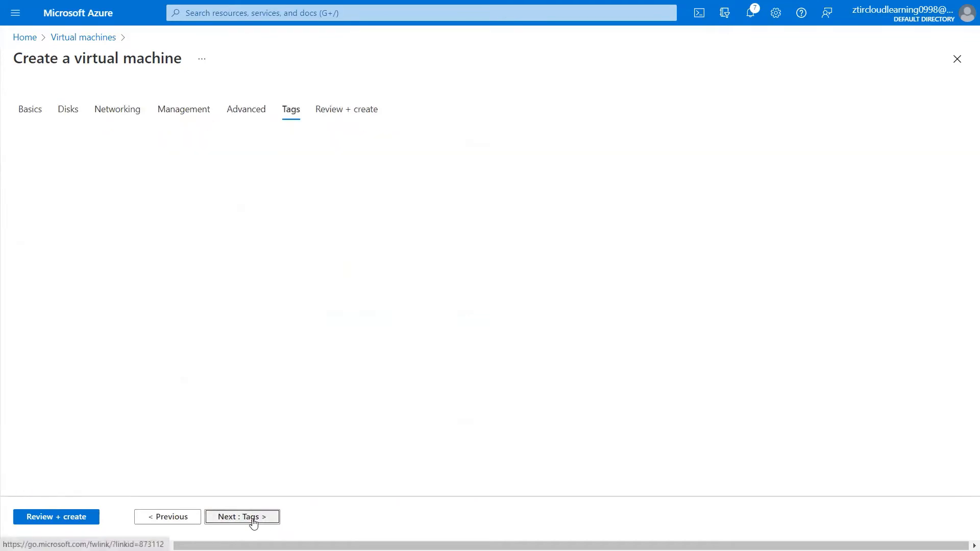
left_click(252, 518)
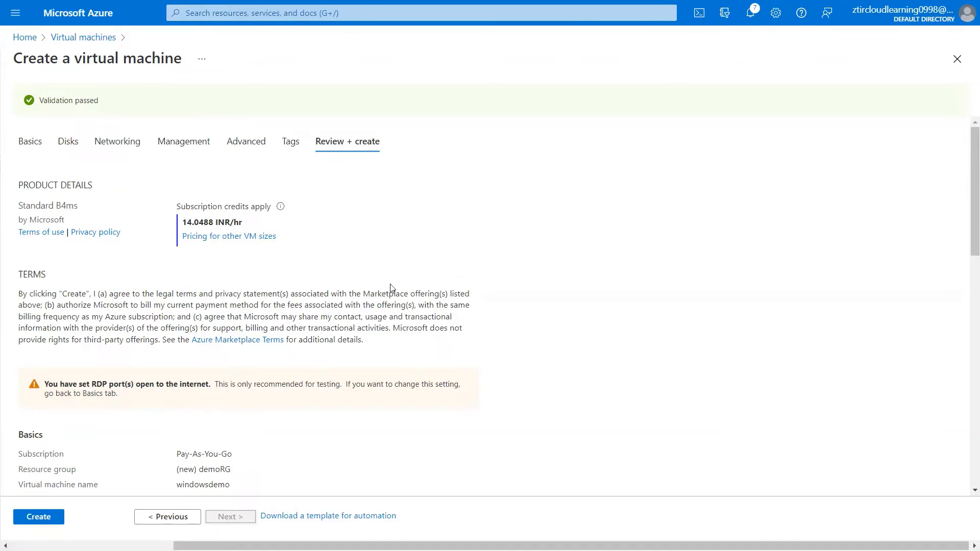
- Create the windowsdemo VM and wait until the deployment completes in demoRG
left_click(41, 517)
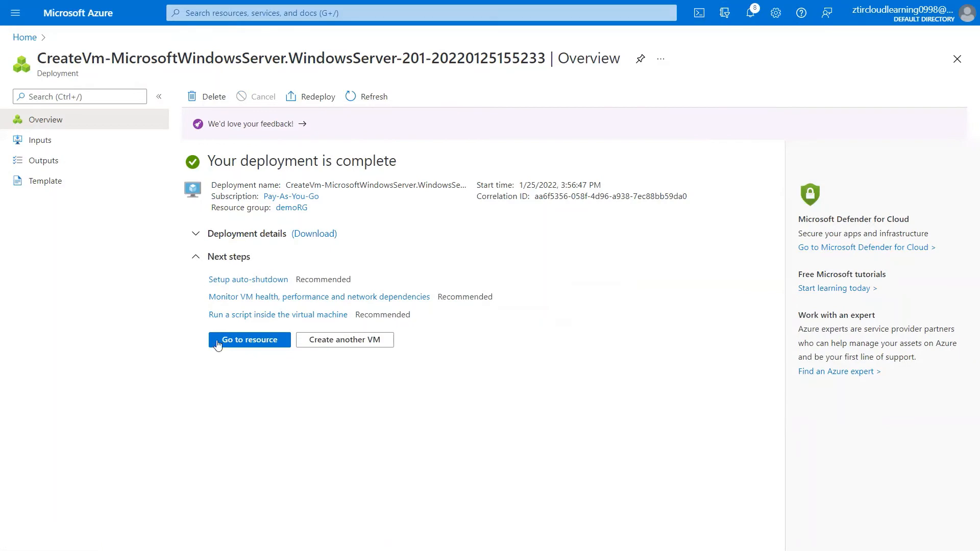
- Open the windowsdemo VM, copy its public IP 20.198.66.109, and bring up the Run prompt
left_click(237, 345)
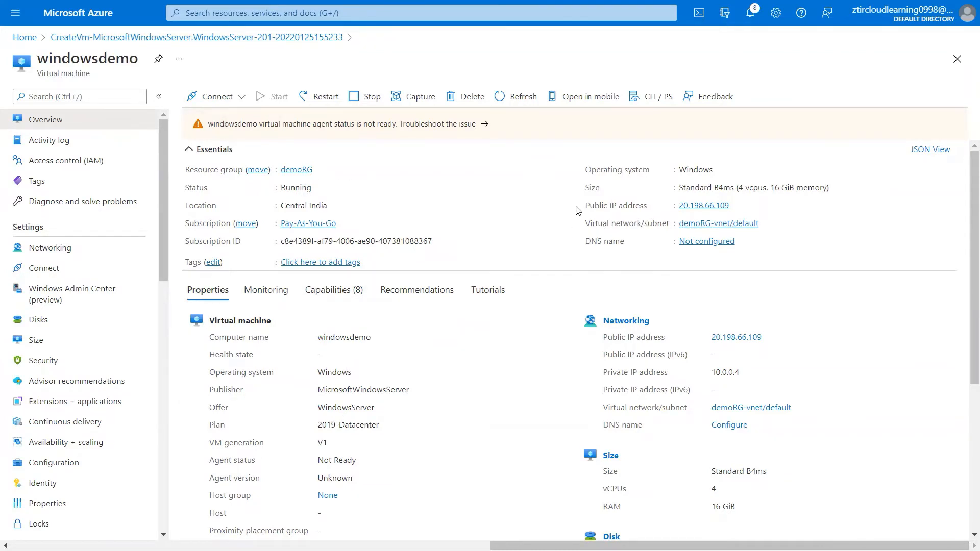
left_click_drag(586, 207, 648, 212)
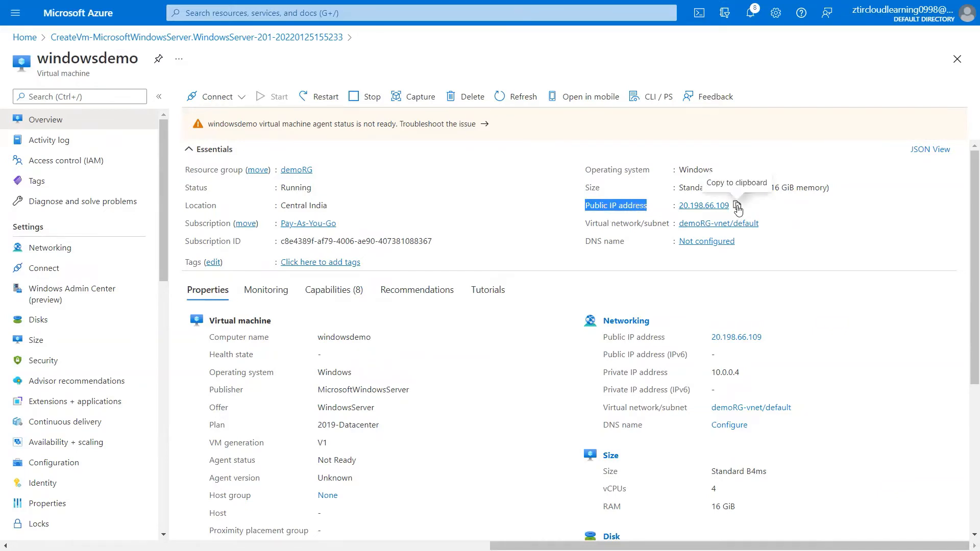
left_click(737, 206)
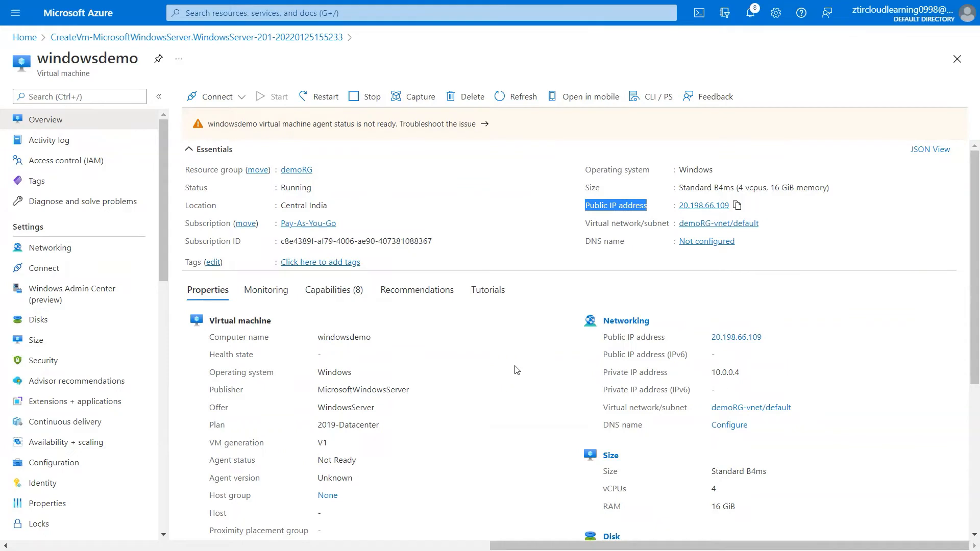
key("super+r")
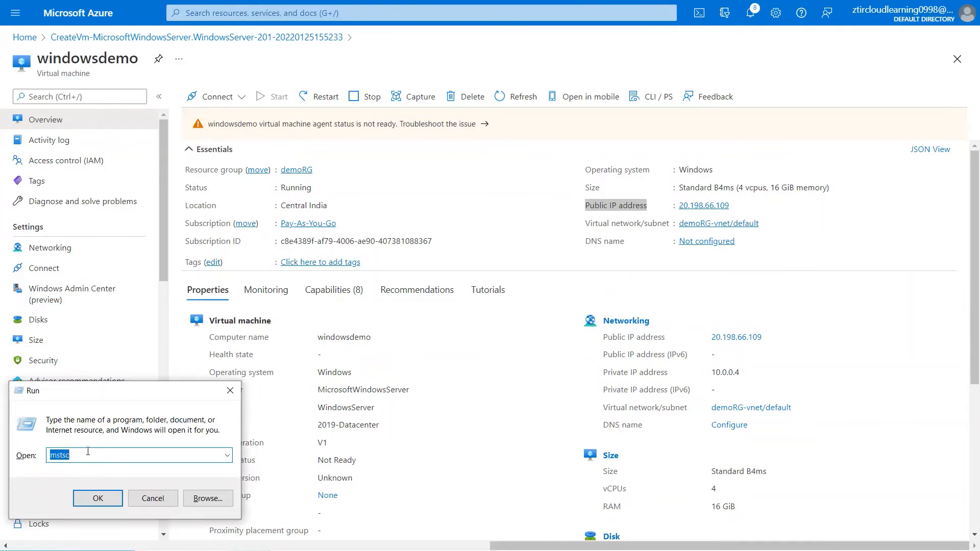
- Launch Remote Desktop Connection, paste 20.198.66.109 as the computer, and connect
left_click(90, 498)
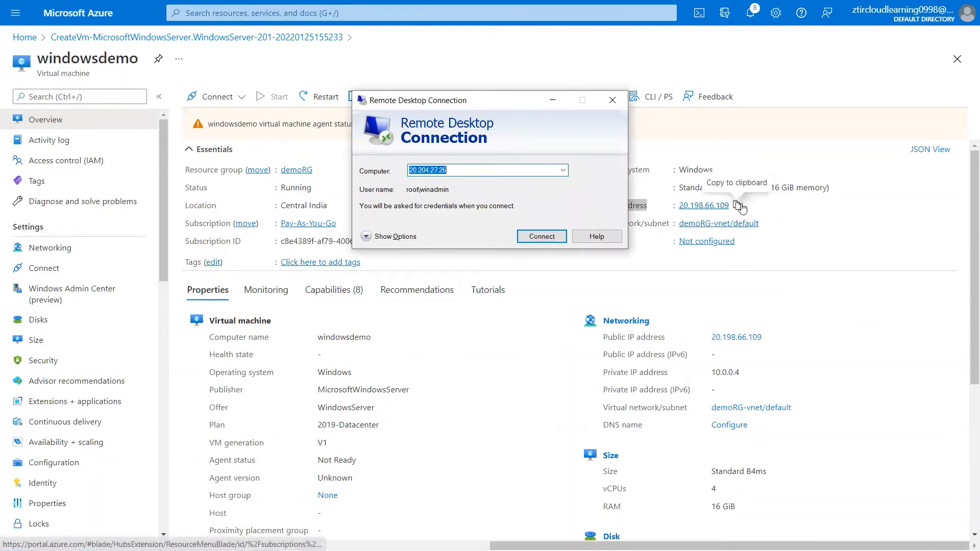
left_click(737, 205)
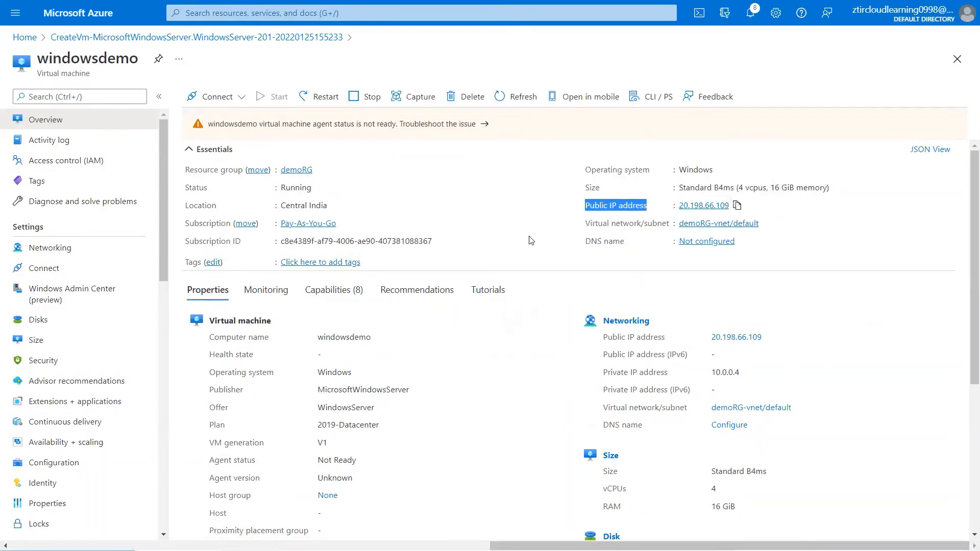
key("alt+Tab")
key("ctrl+v")
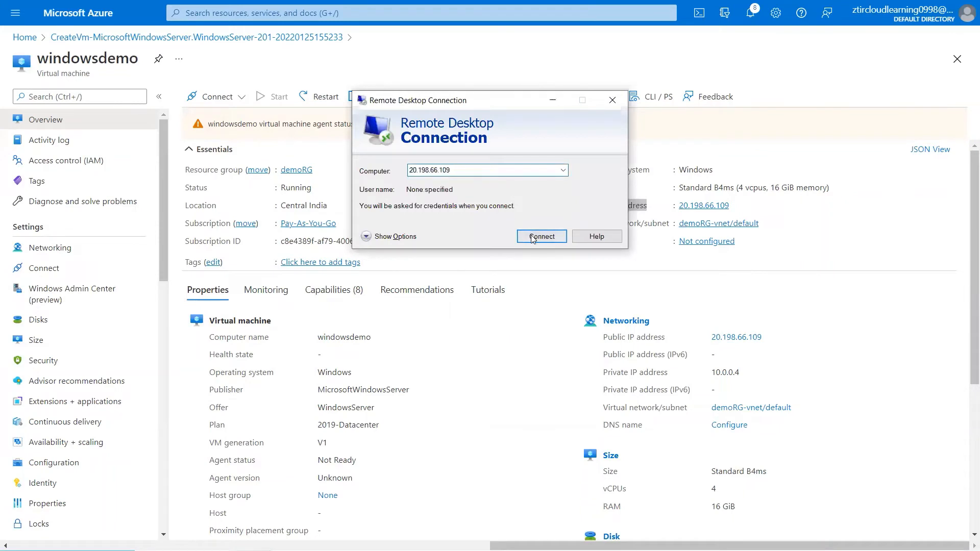
left_click(533, 238)
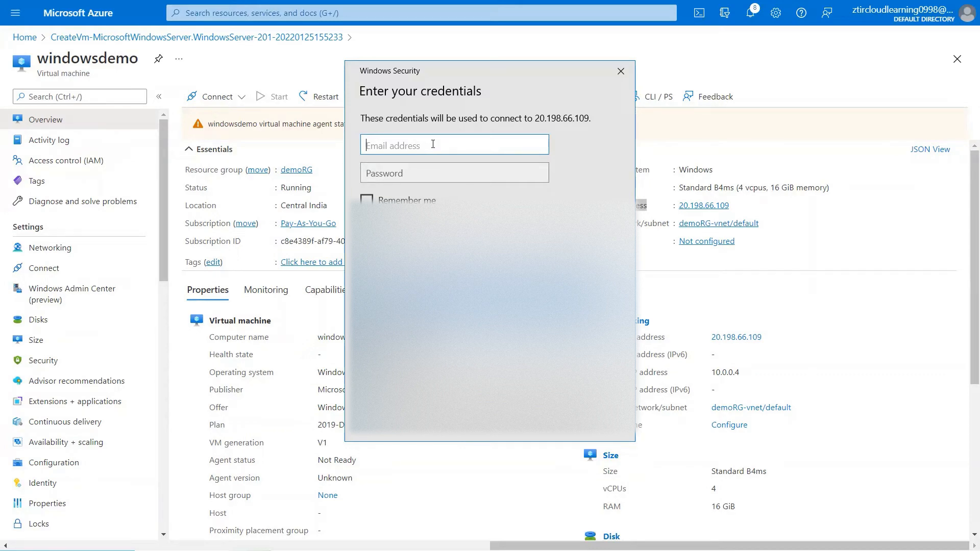
- Enter the VM administrator username and password in Windows Security and submit them
type("root\\winadmin")
left_click(432, 171)
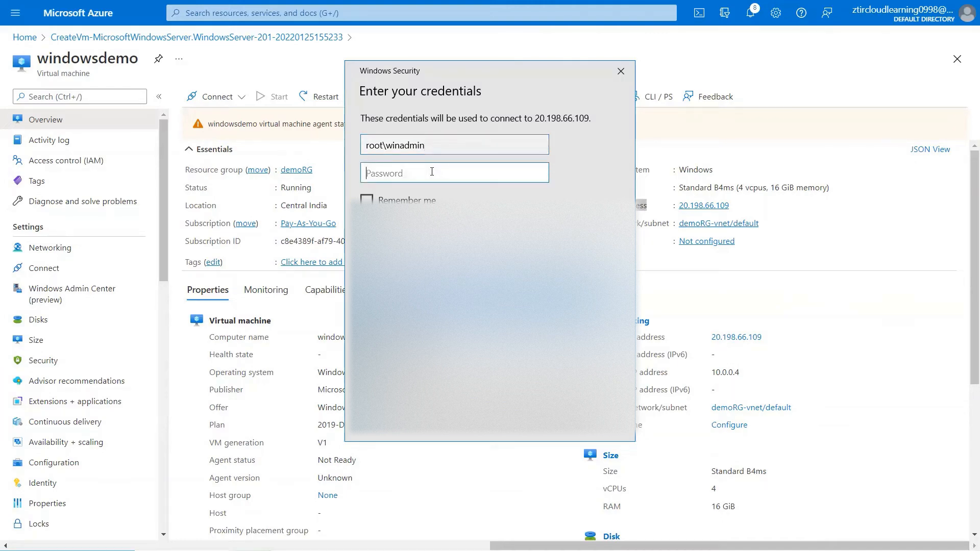
type("************")
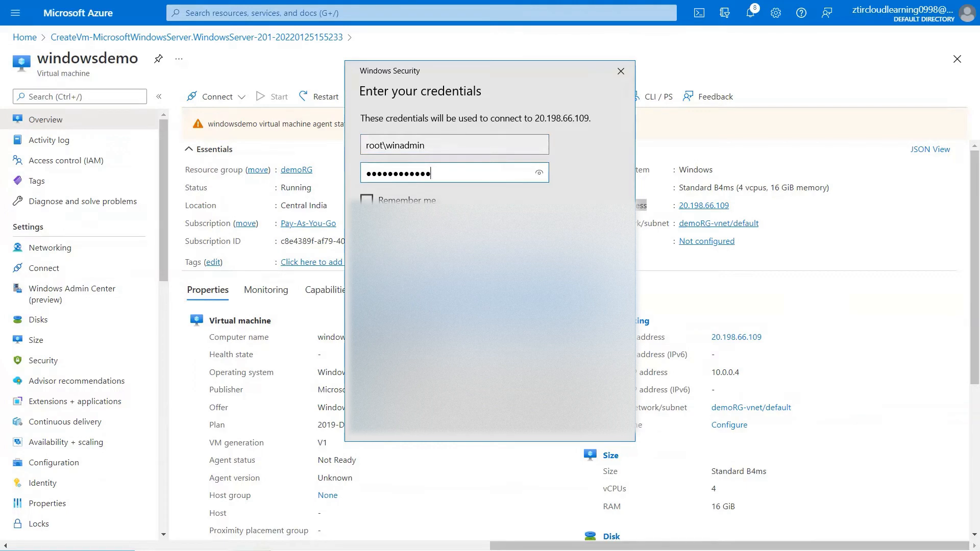
key("Return")
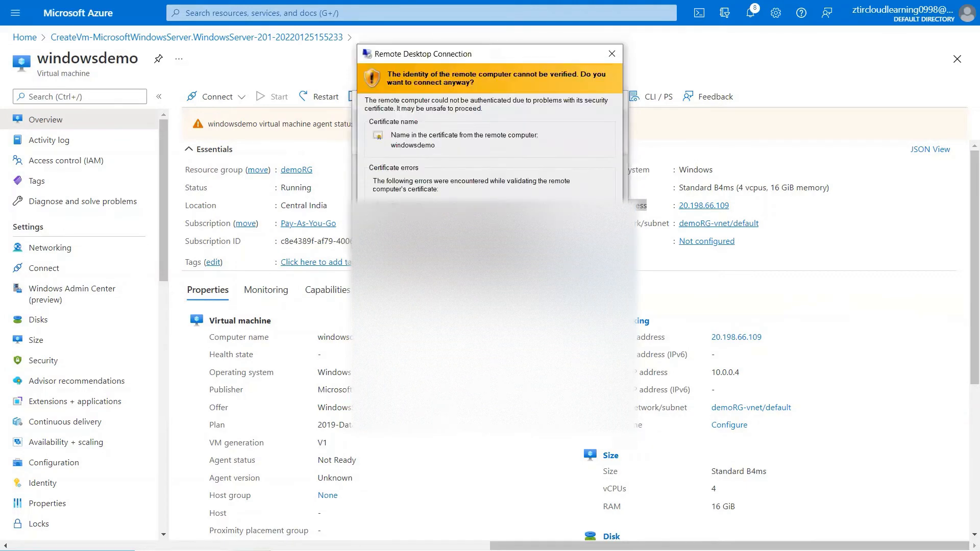
- Accept the certificate warning, answer the network discovery prompt, and dismiss the Windows Admin Center notice
key("alt+y")
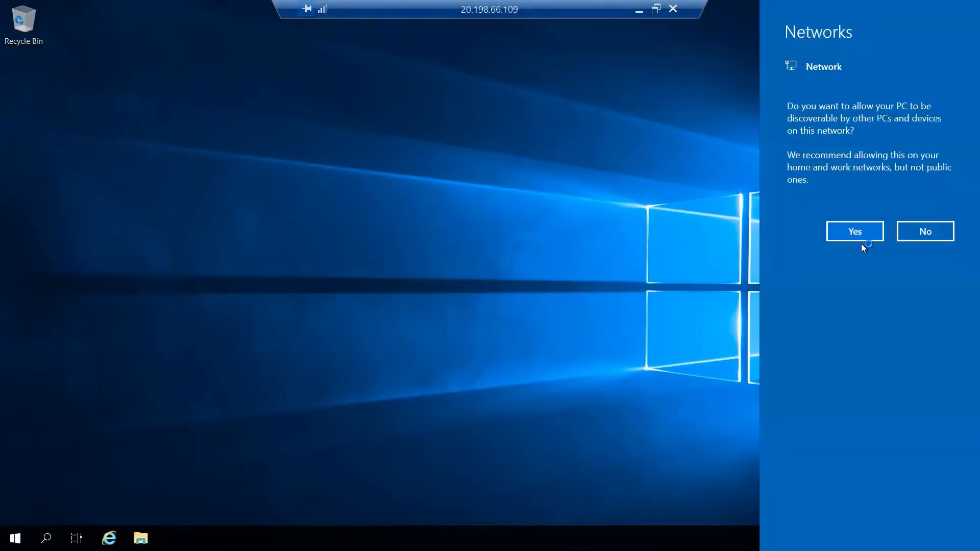
left_click(924, 230)
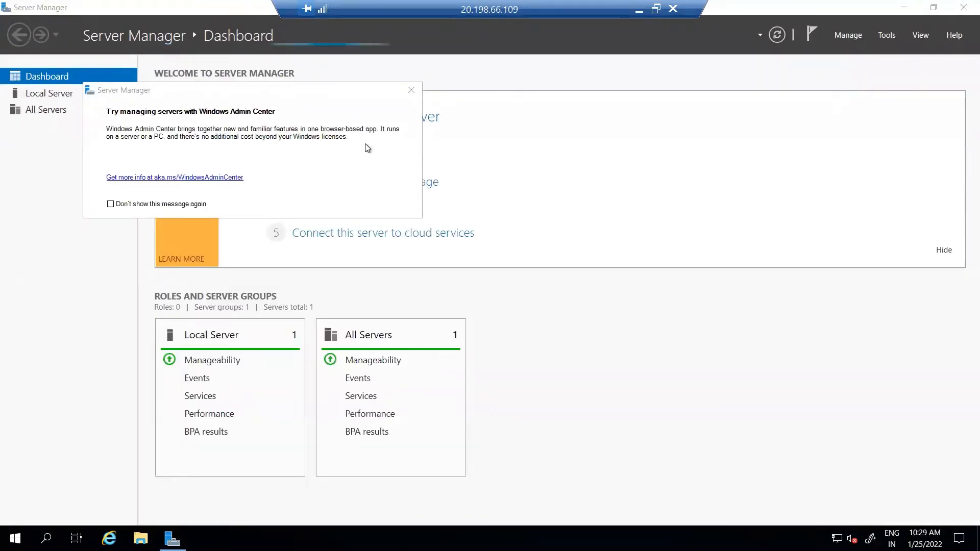
left_click(412, 91)
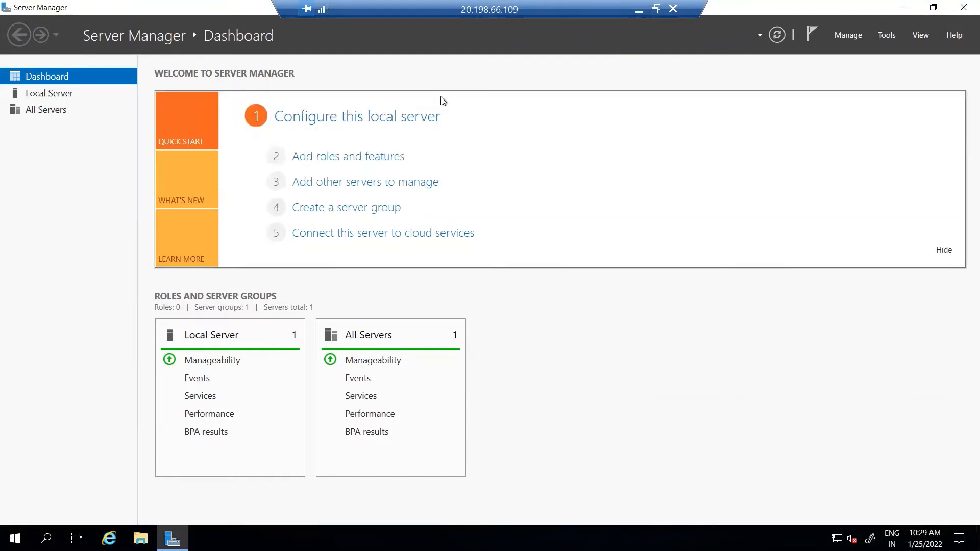
- Start the Add Roles and Features wizard on windowsdemo and tick Web Server (IIS) with its management tools
left_click(324, 162)
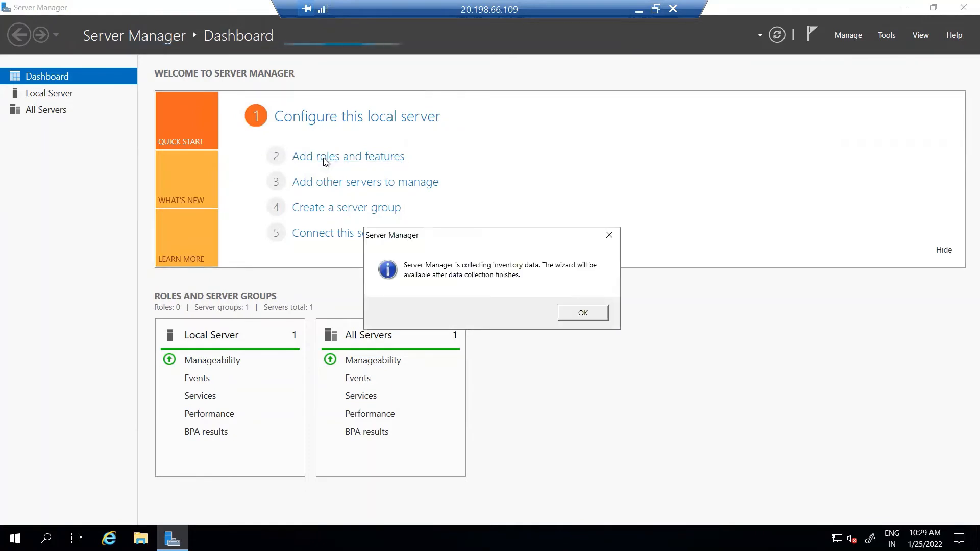
left_click(611, 236)
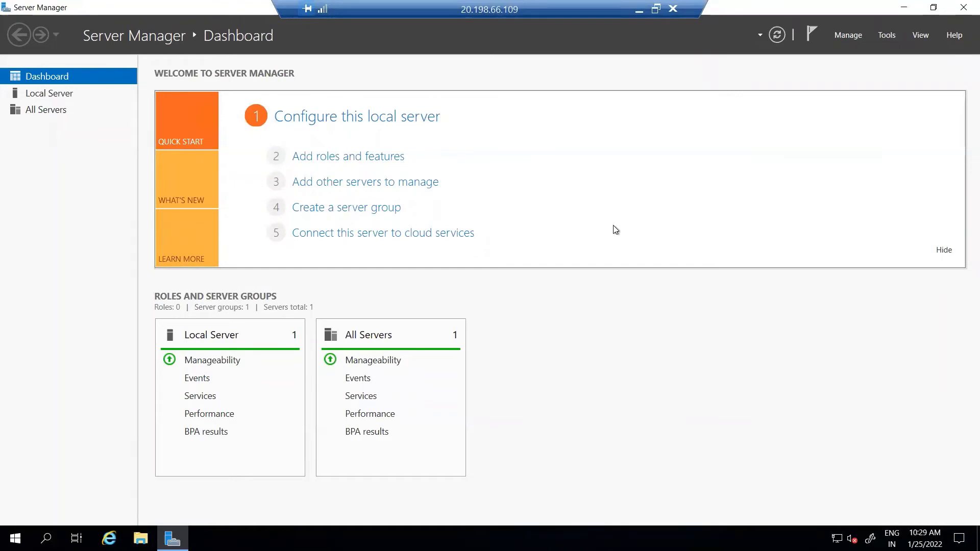
left_click(360, 158)
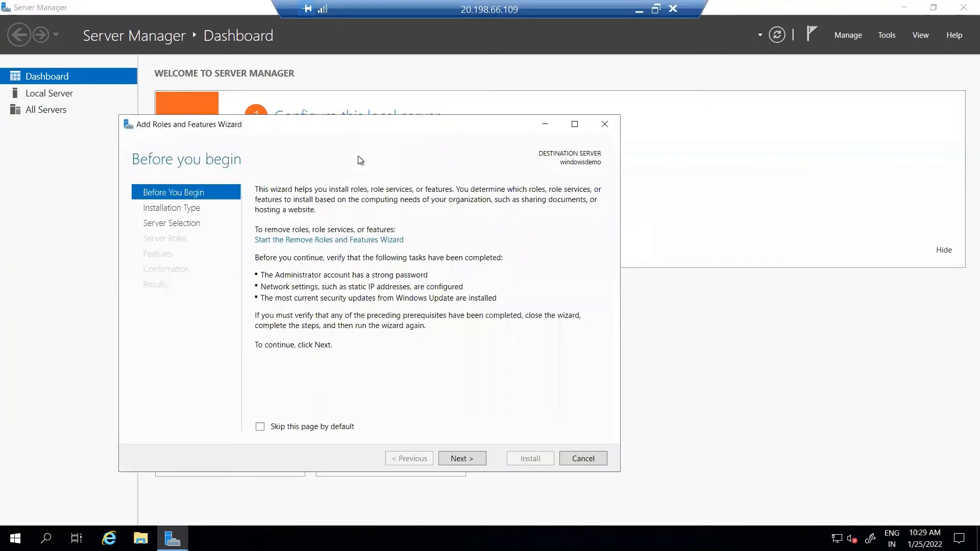
left_click(461, 459)
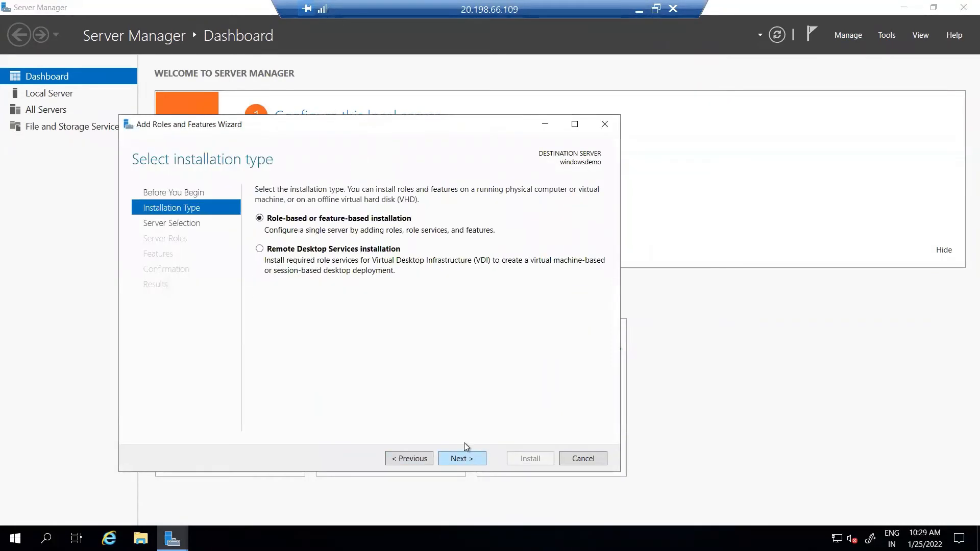
left_click(469, 458)
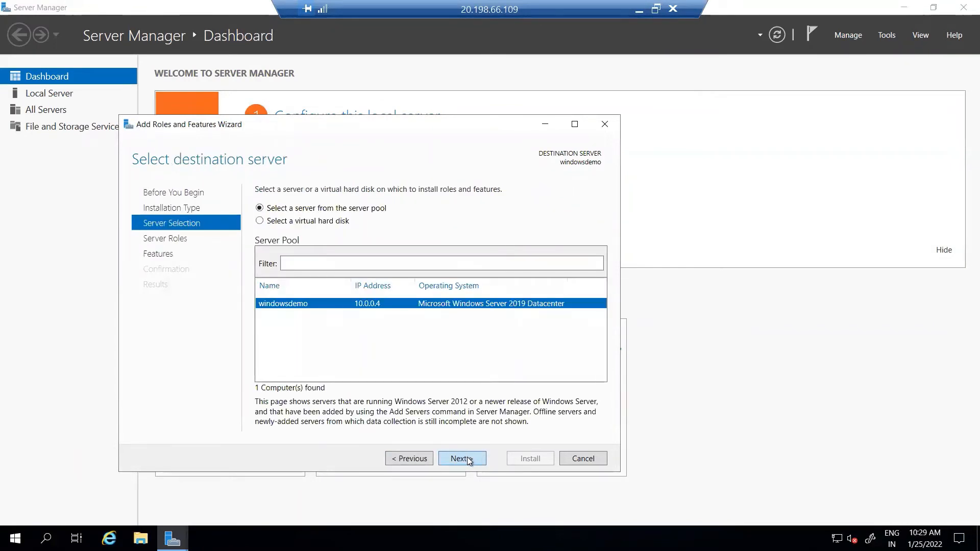
left_click(469, 461)
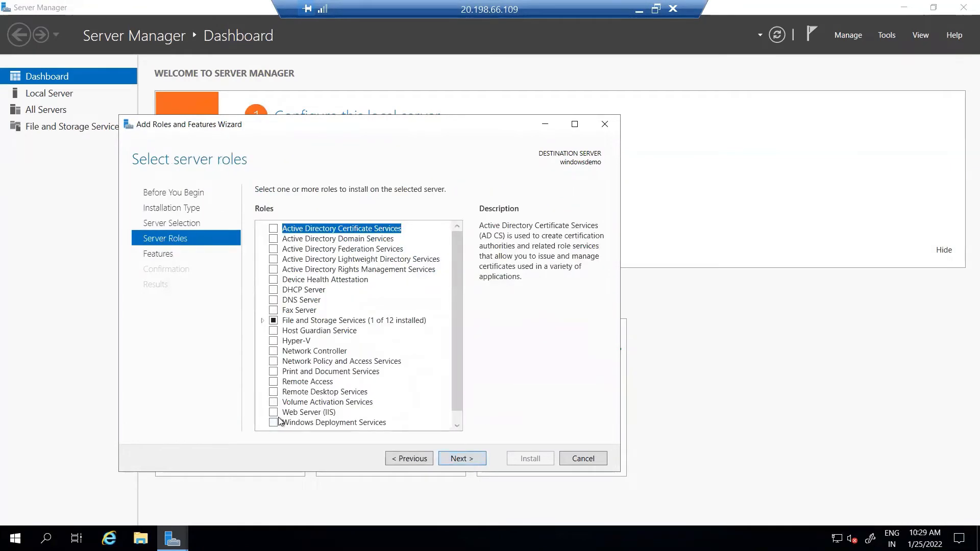
left_click(278, 413)
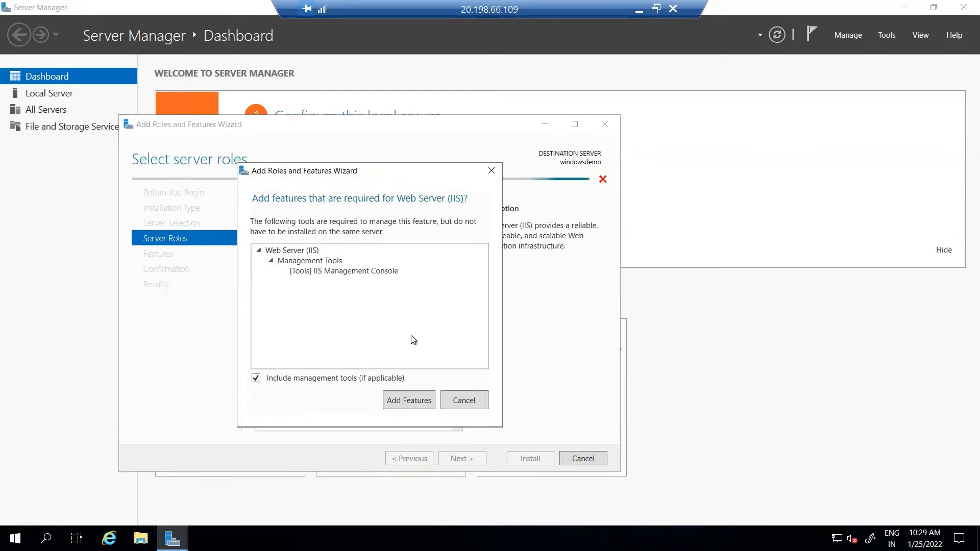
left_click(402, 400)
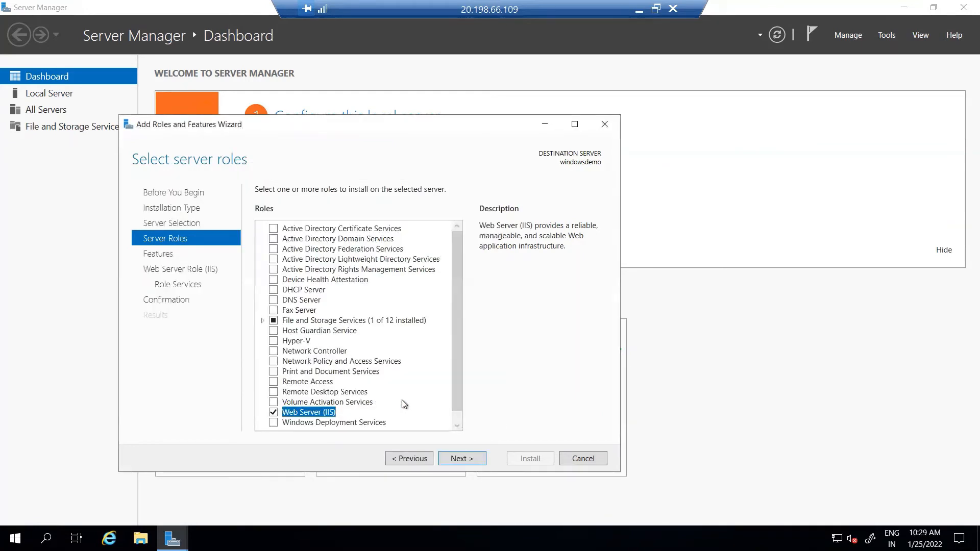
- Accept the default features and role services, install IIS, and close the wizard after it succeeds
left_click(455, 459)
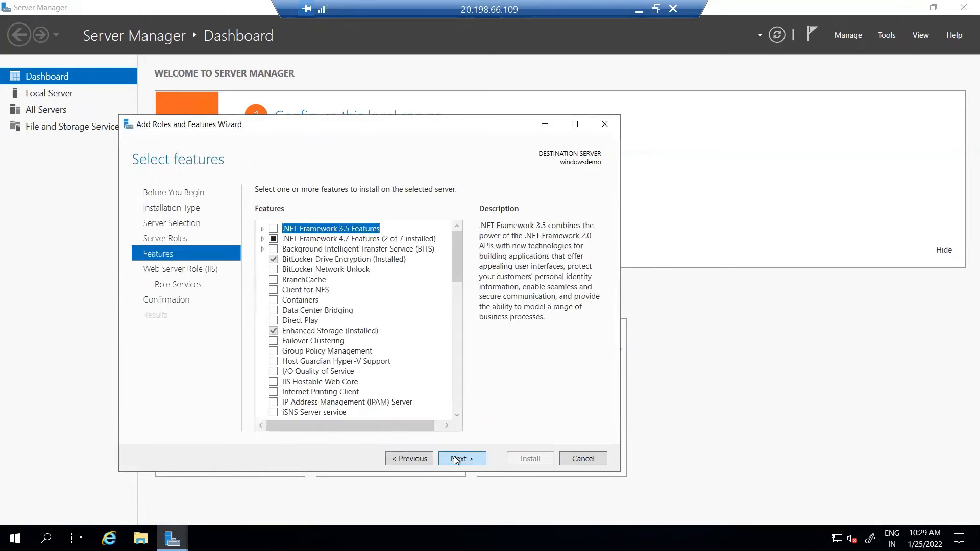
left_click(456, 459)
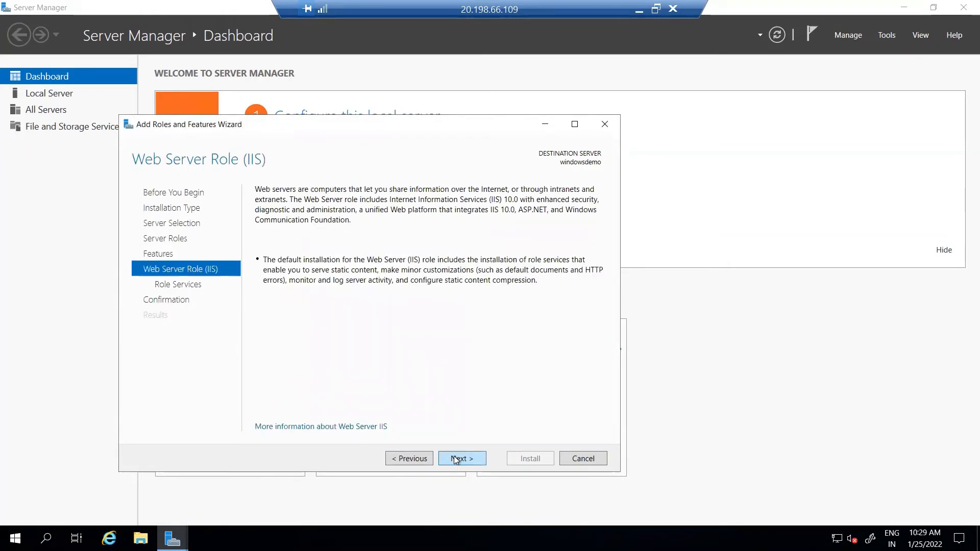
left_click(456, 459)
left_click(456, 459)
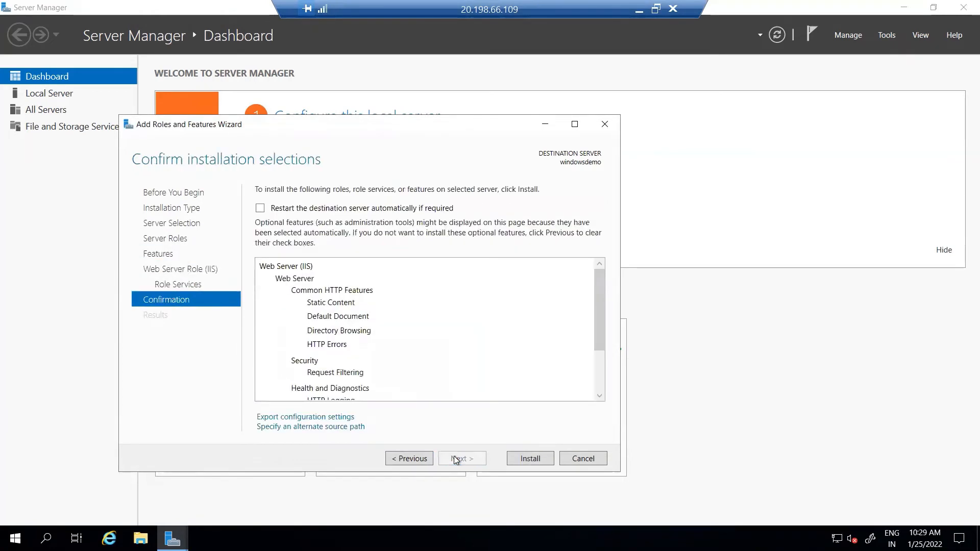
left_click(526, 458)
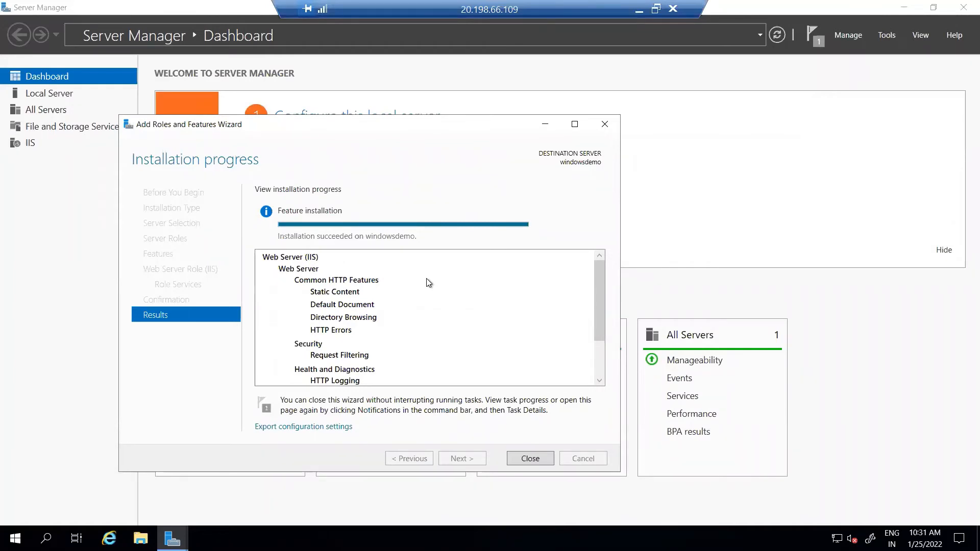
left_click(522, 460)
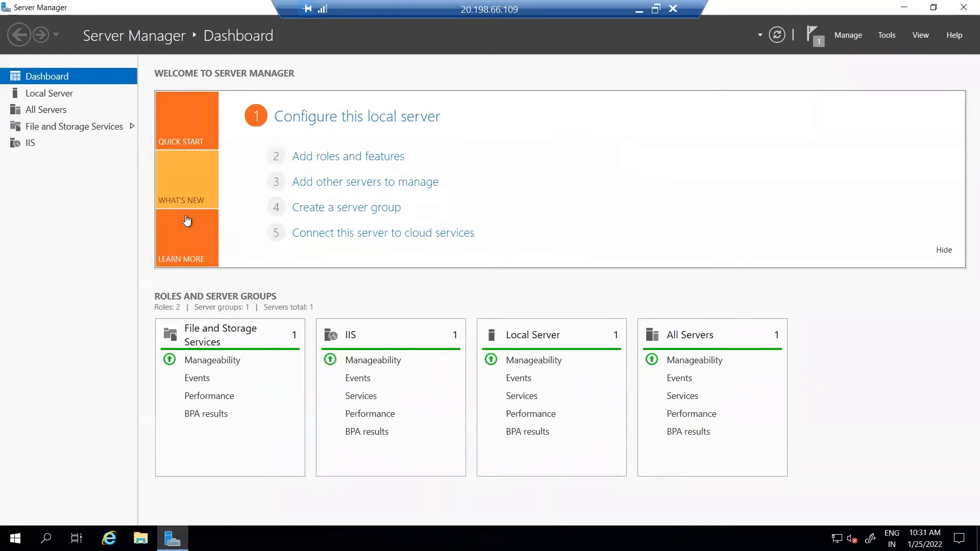
- Turn off IE Enhanced Security Configuration for Administrators and Users in Local Server, then launch Internet Explorer
left_click(64, 97)
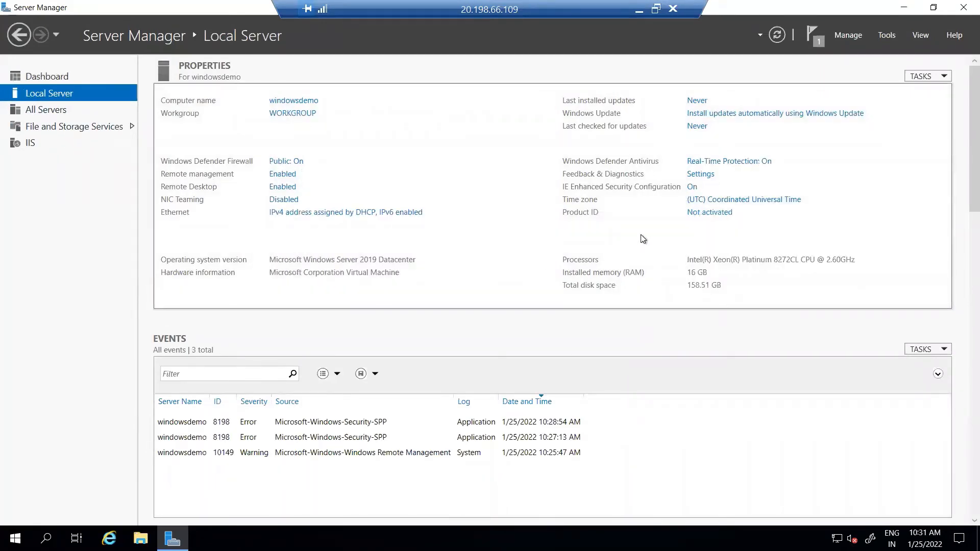
left_click(691, 188)
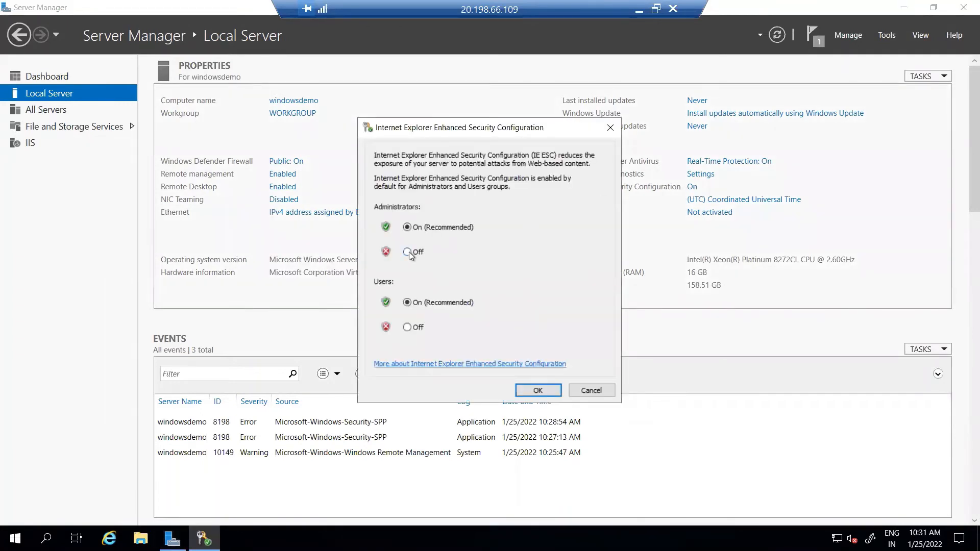
left_click(407, 252)
left_click(407, 327)
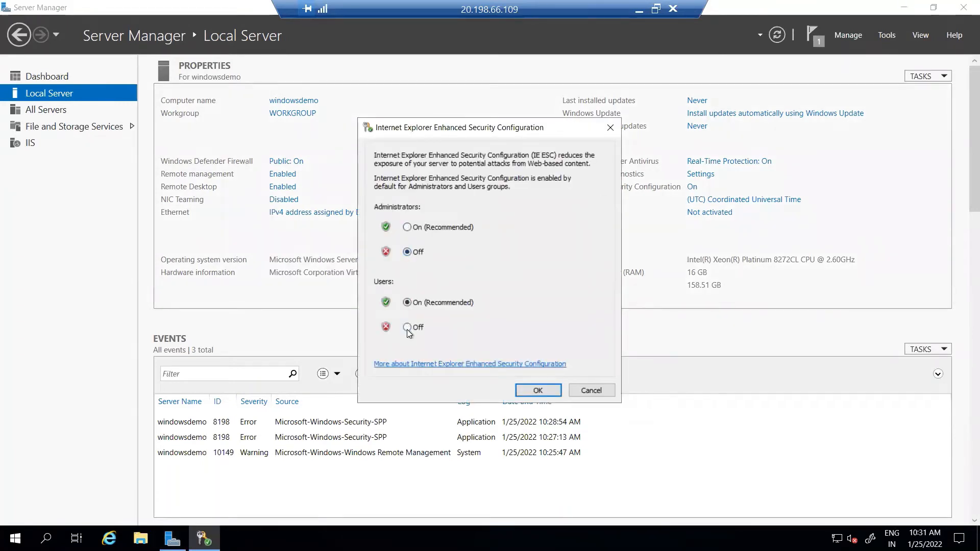
left_click(530, 391)
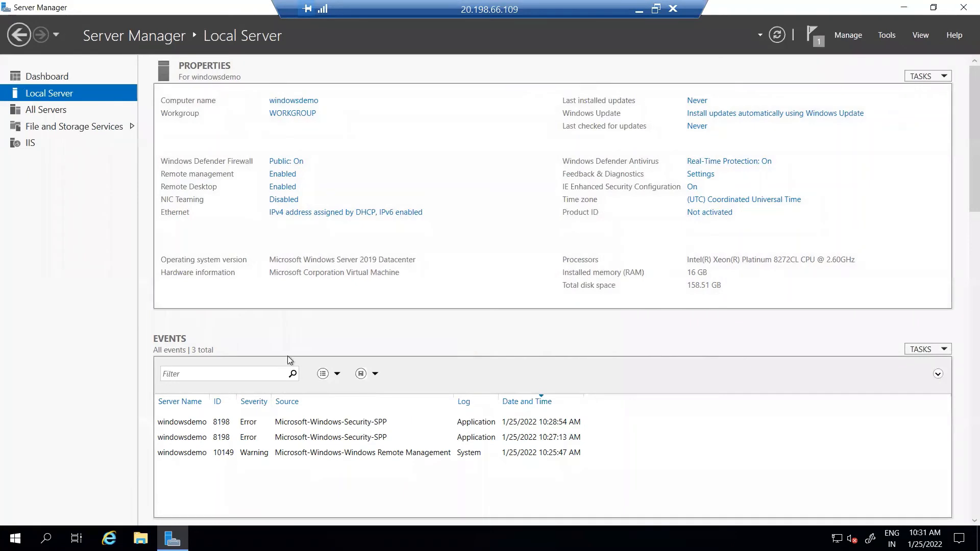
left_click(109, 538)
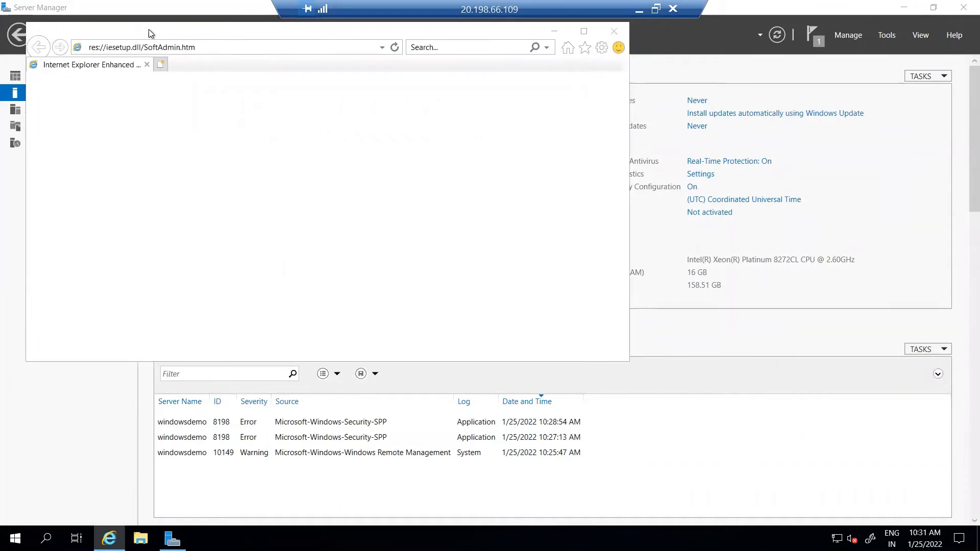
- Accept IE11's recommended settings, maximize the browser, and search google.com for 'test'
left_click(401, 304)
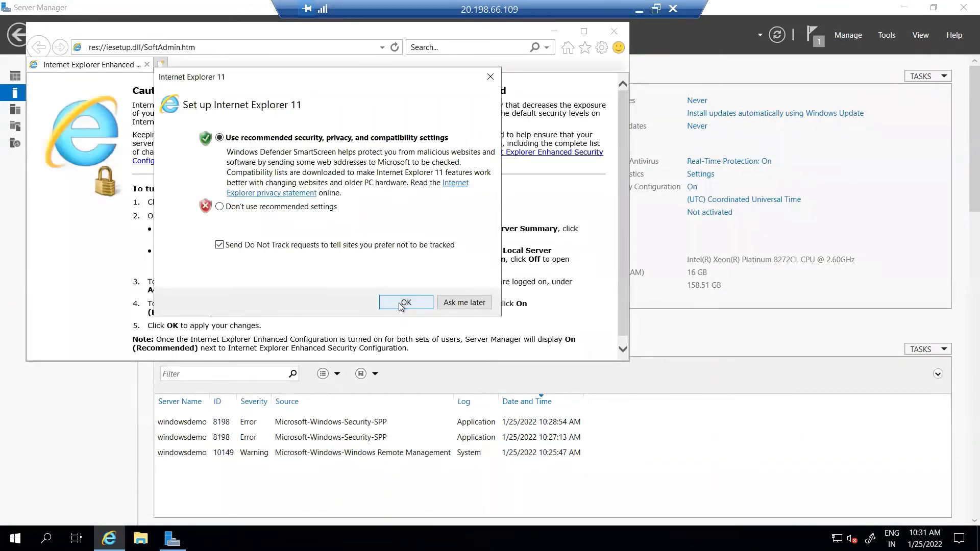
double_click(203, 29)
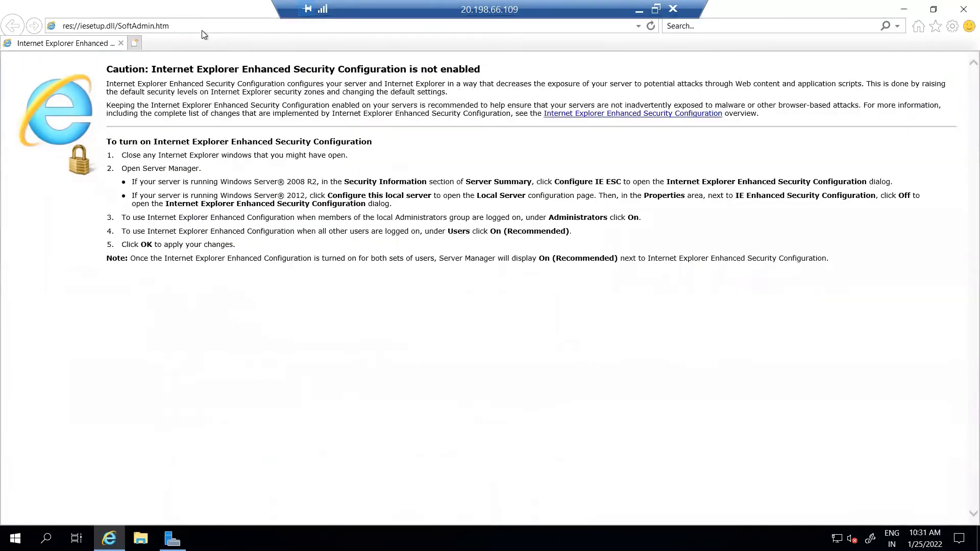
left_click(199, 25)
type("gle")
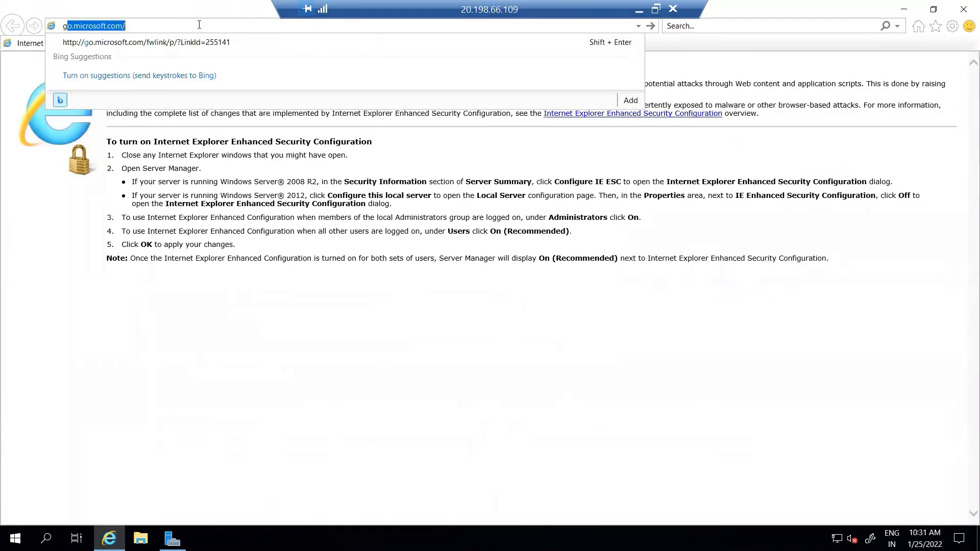
key("BackSpace")
key("BackSpace")
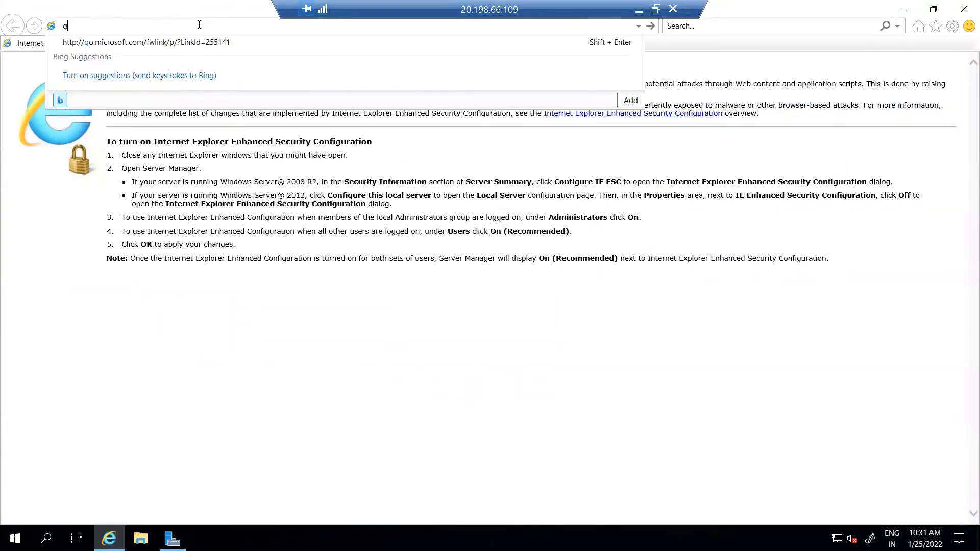
type("oogle.com")
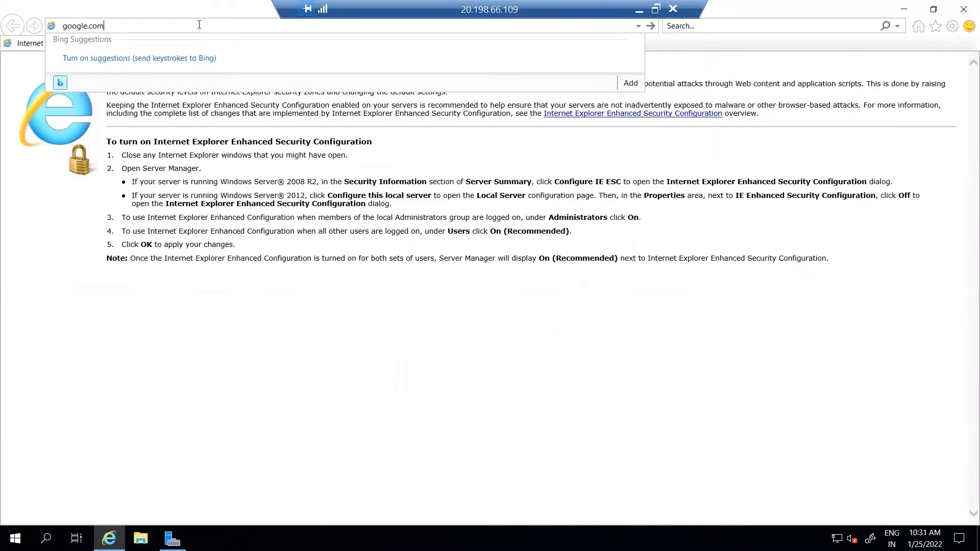
key("Return")
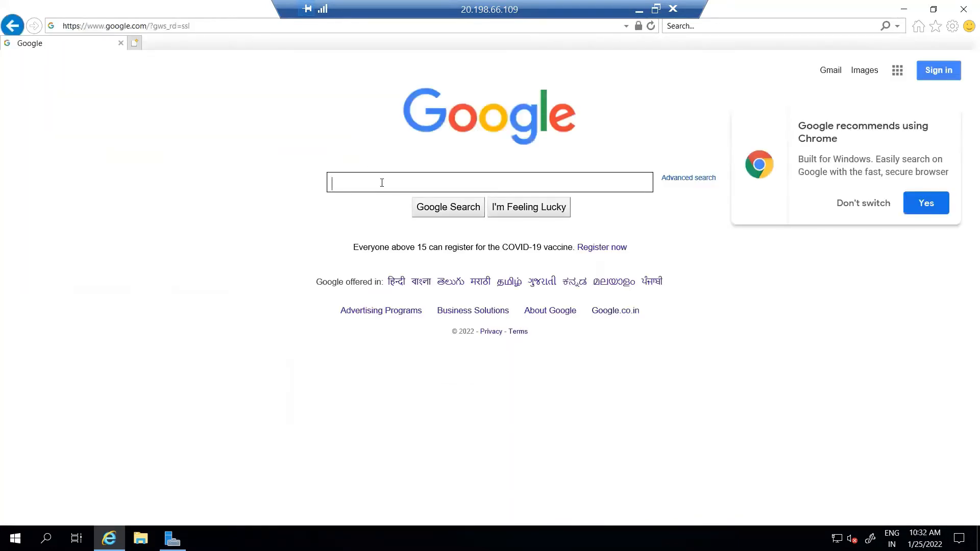
left_click(850, 204)
left_click(437, 180)
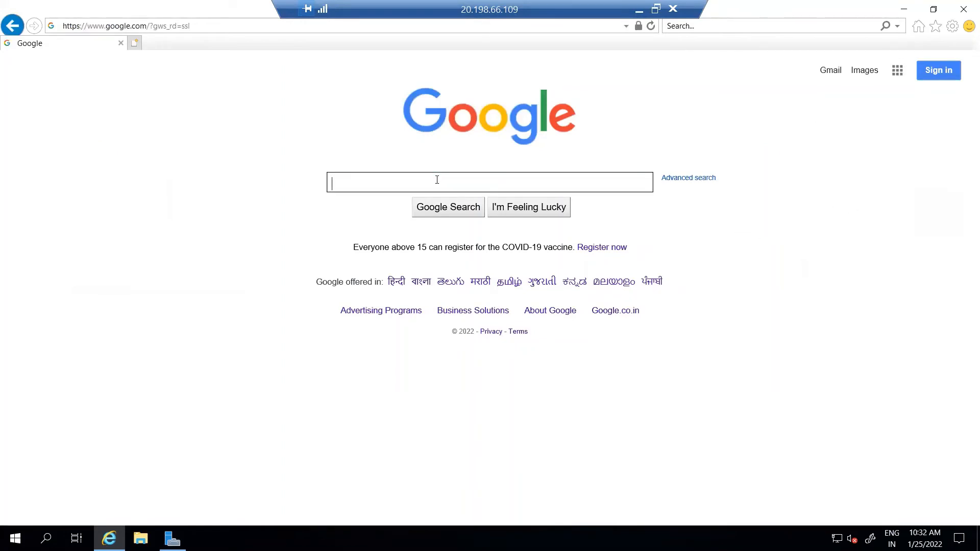
type("test")
key("Return")
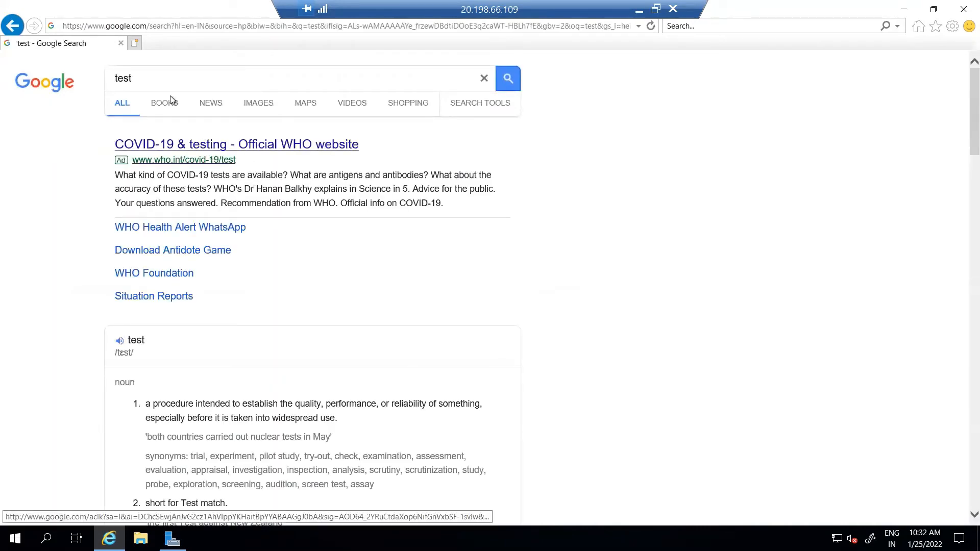
- Load localhost to show the IIS Windows Server welcome page
left_click(146, 25)
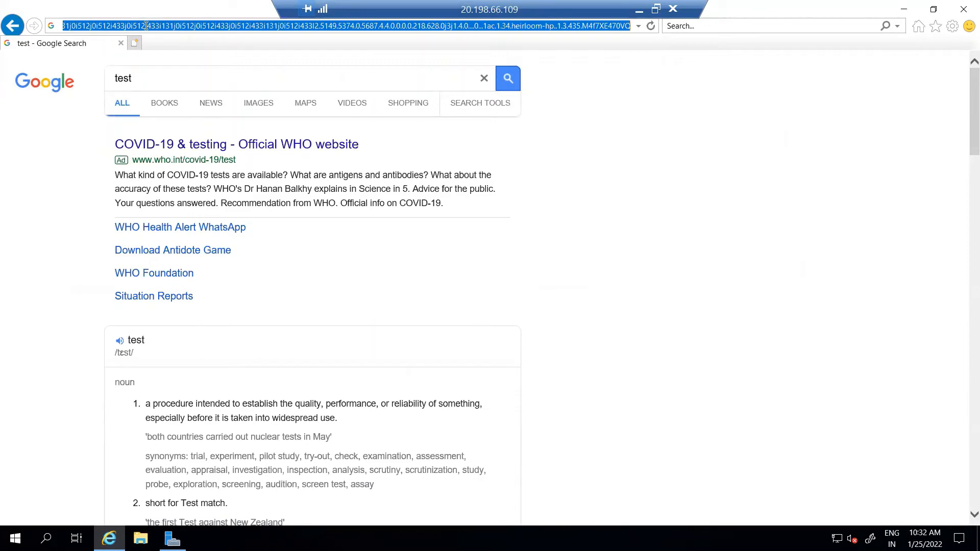
type("l")
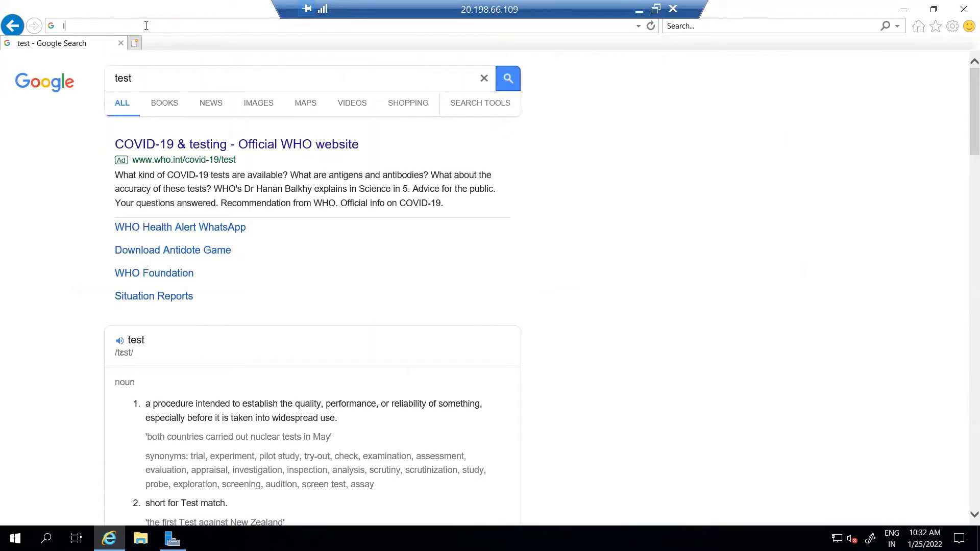
type("ocalhost")
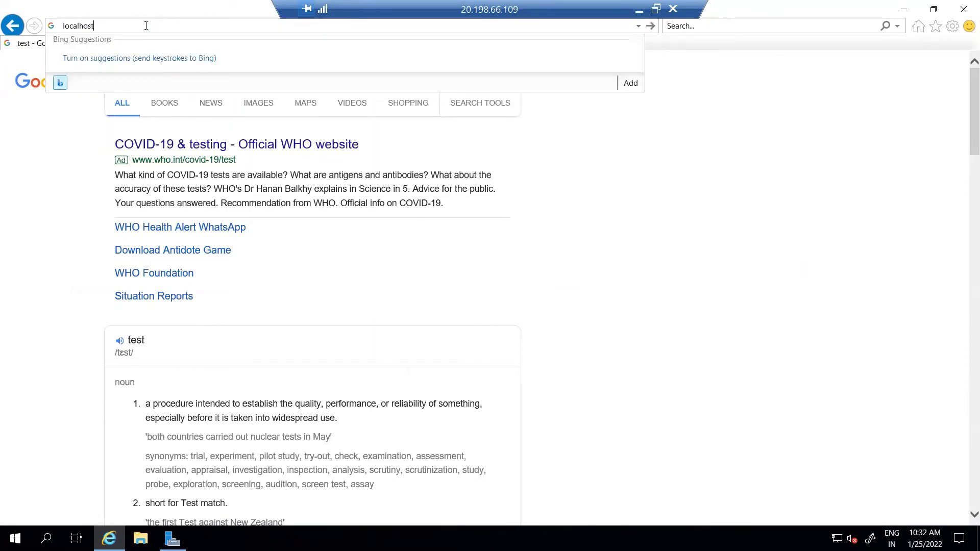
key("Return")
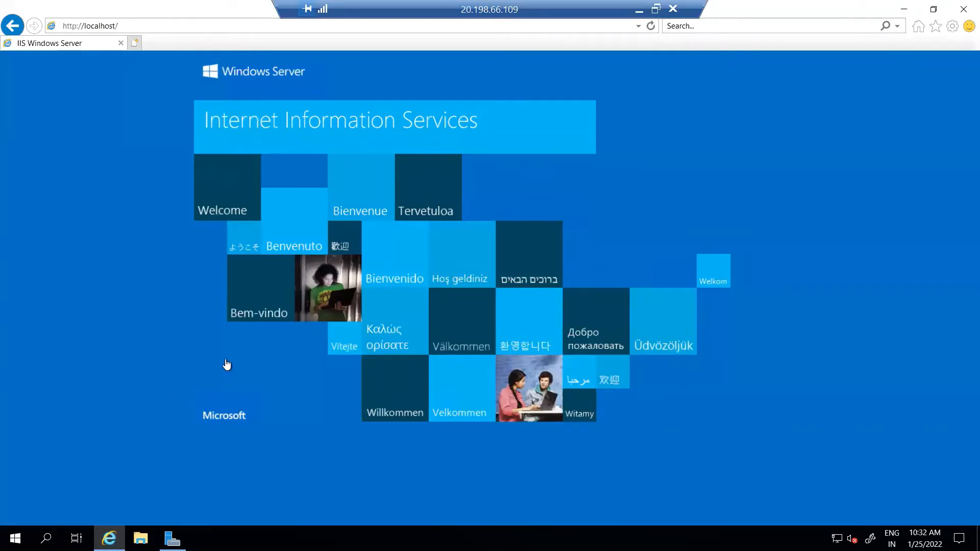
left_click(140, 538)
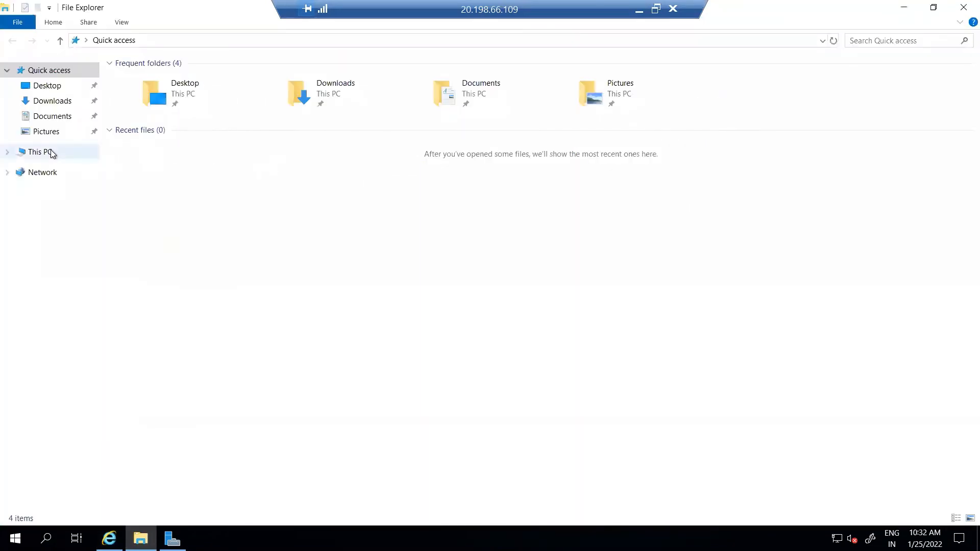
- Browse to C:\inetpub\wwwroot and open iisstart.htm in Notepad
left_click(49, 153)
double_click(183, 180)
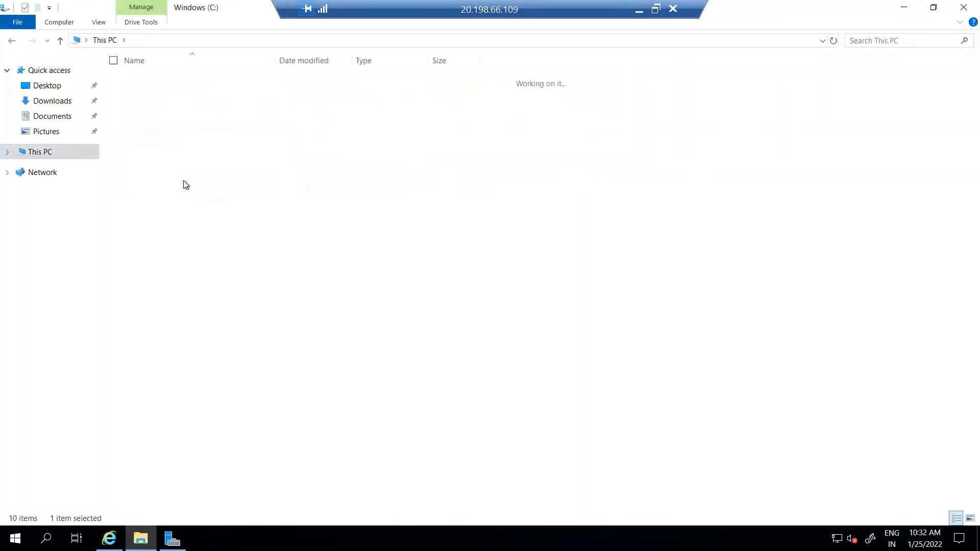
double_click(167, 81)
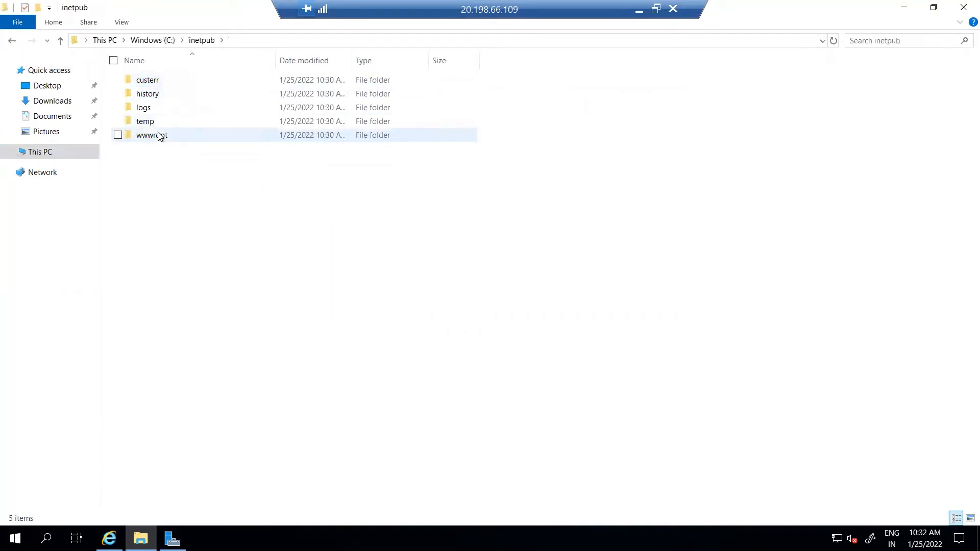
left_click(160, 135)
double_click(160, 135)
left_click(152, 82)
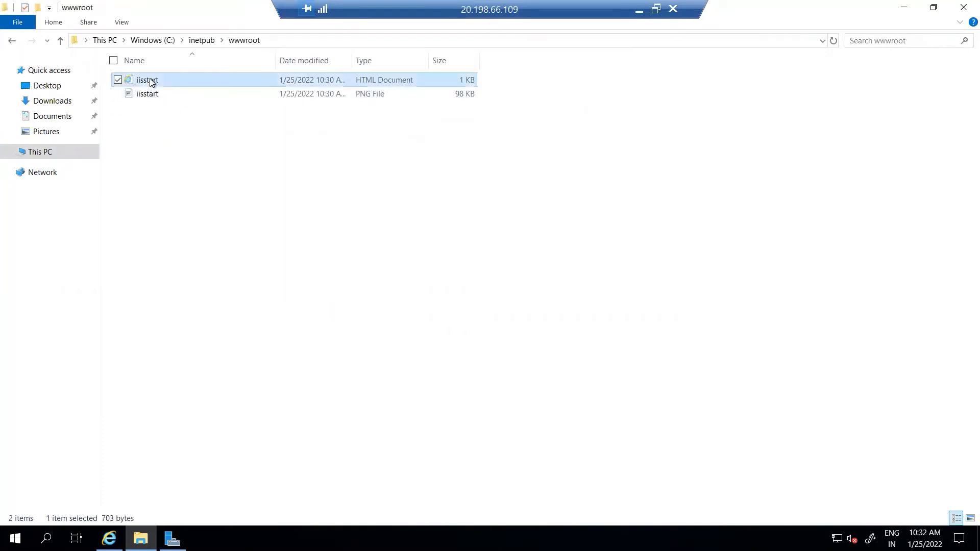
right_click(152, 82)
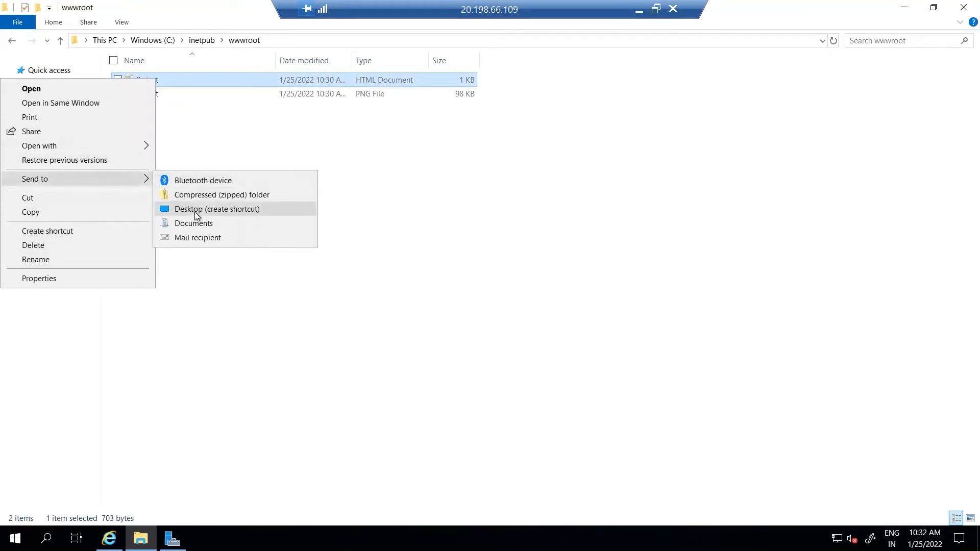
mouse_move(129, 153)
left_click(182, 163)
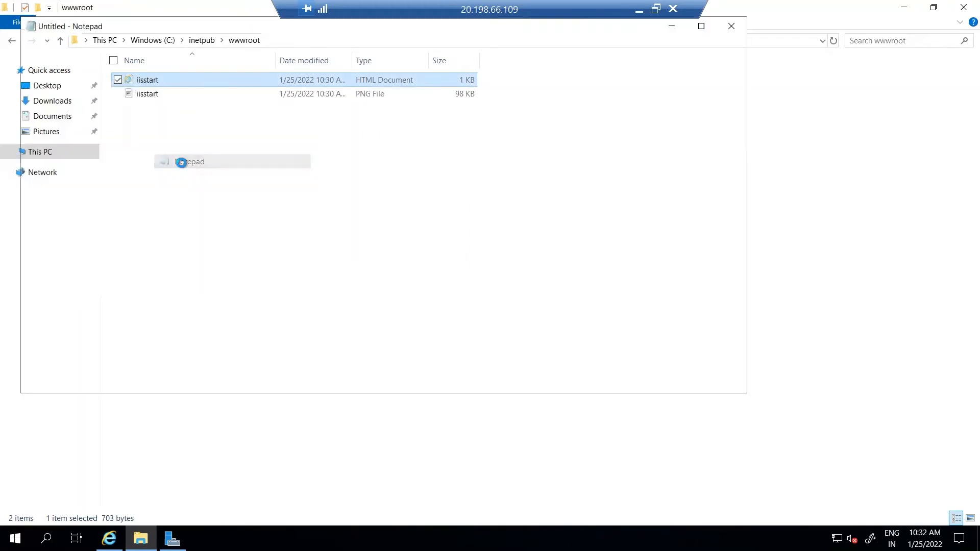
- Replace iisstart's content with 'This is demo web page from Azure windows machine' and save it
key("ctrl+a")
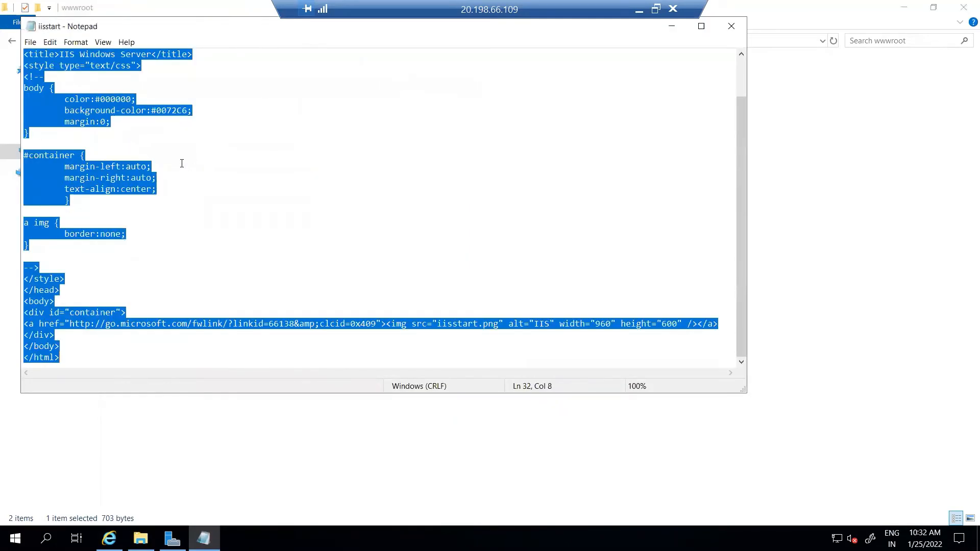
key("Delete")
type("This")
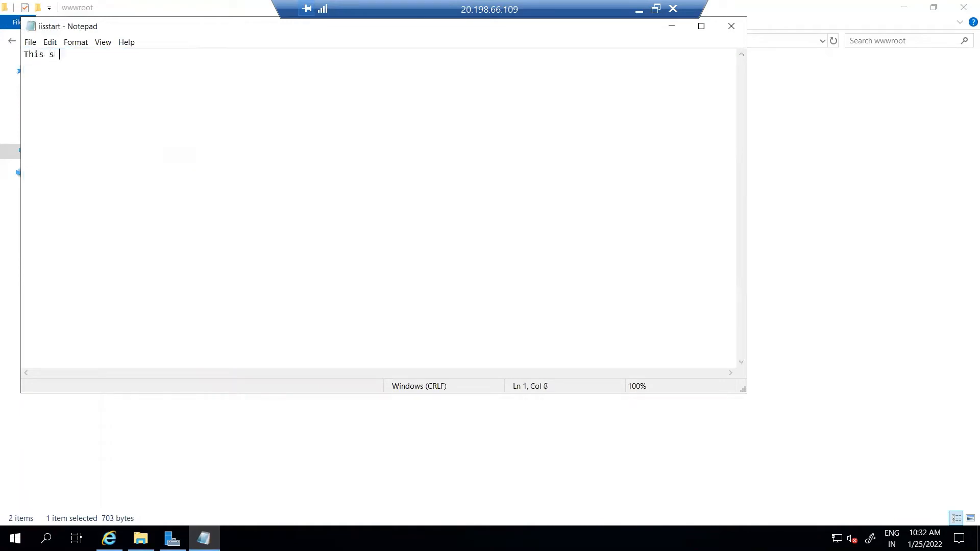
type(" is demo web page from ")
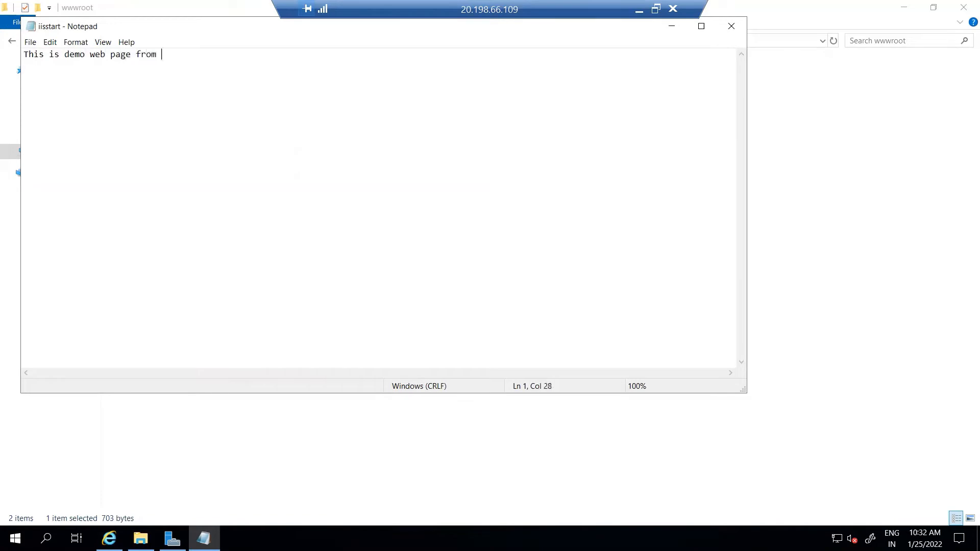
type("Azure windows machine")
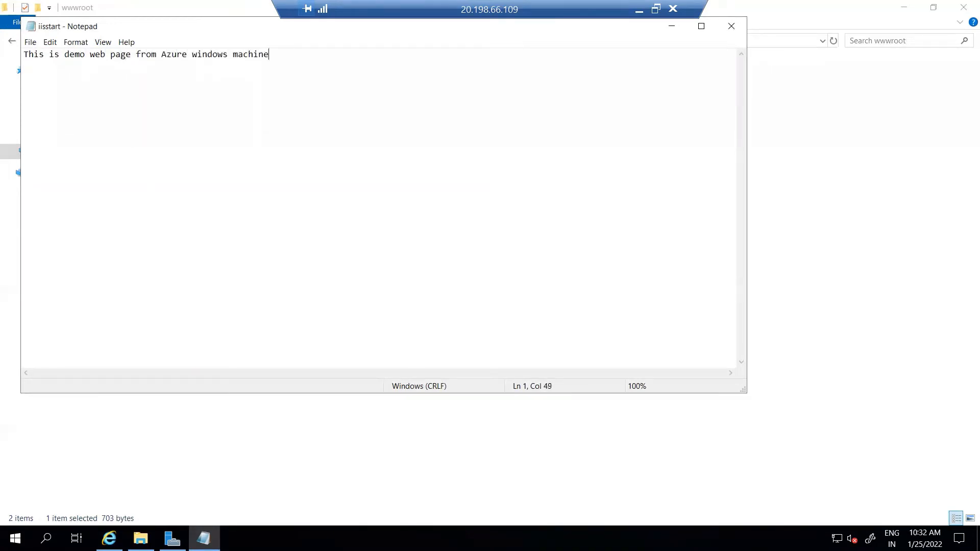
key("ctrl+s")
left_click_drag(160, 29, 186, 97)
- Close Notepad, reload localhost in Internet Explorer to show the demo page, and minimize Remote Desktop
left_click(757, 94)
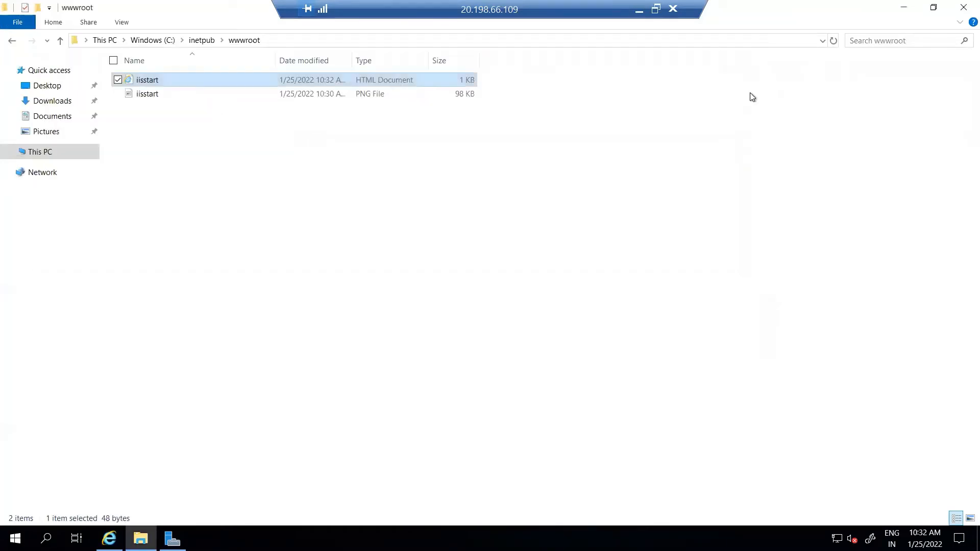
left_click(109, 538)
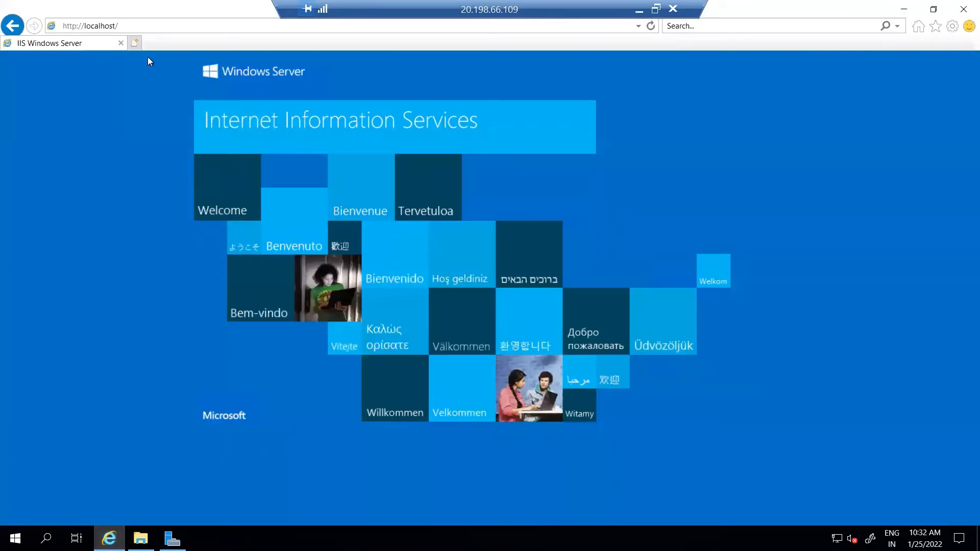
left_click(154, 26)
key("Return")
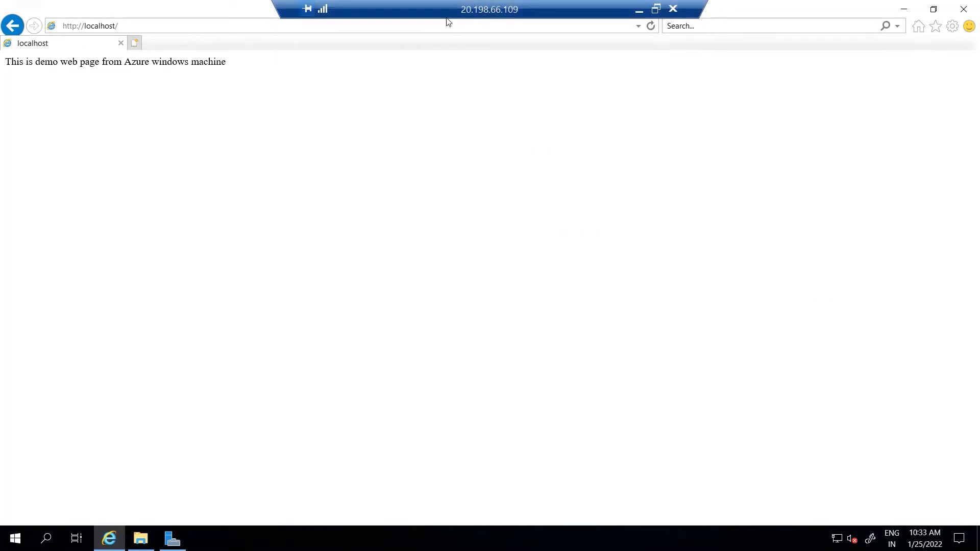
left_click(639, 11)
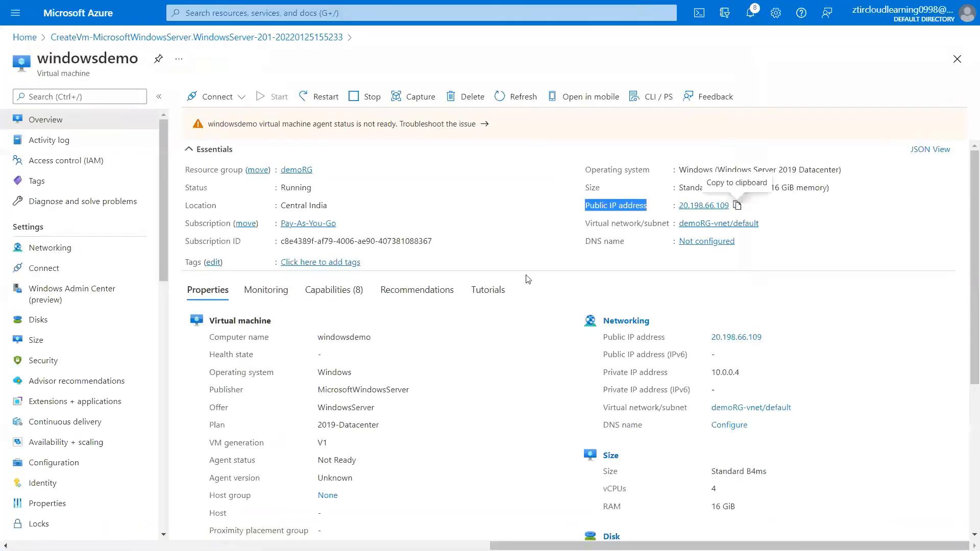
- On the Conceptual Diagram slide, ink red notes marking IIS and the web page path through the Internet cloud
key("alt+Tab")
key("Tab")
key("Tab")
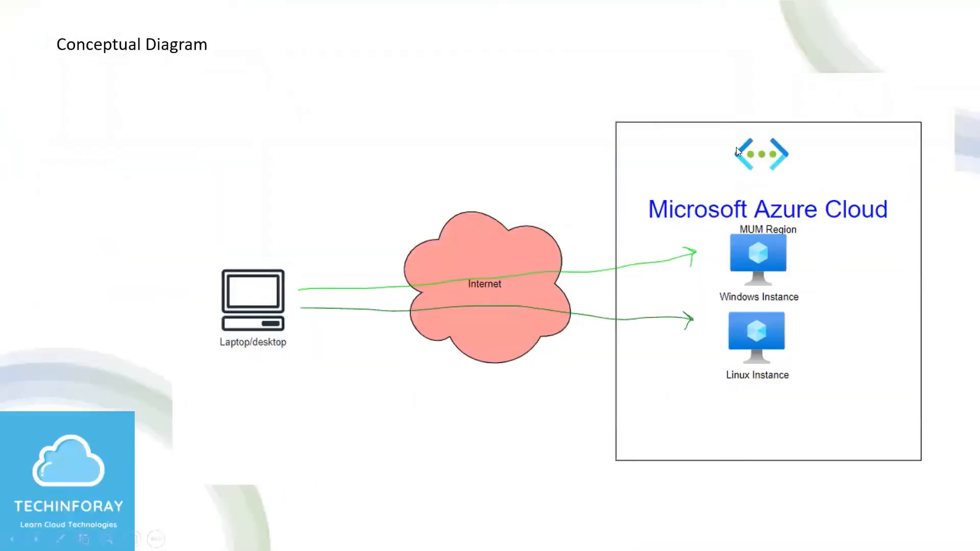
key("ctrl+p")
mouse_move(798, 237)
left_mouse_down()
mouse_move(807, 246)
mouse_move(872, 204)
left_mouse_up()
mouse_move(815, 254)
left_mouse_down()
mouse_move(821, 274)
mouse_move(856, 252)
mouse_move(848, 264)
mouse_move(889, 266)
left_mouse_up()
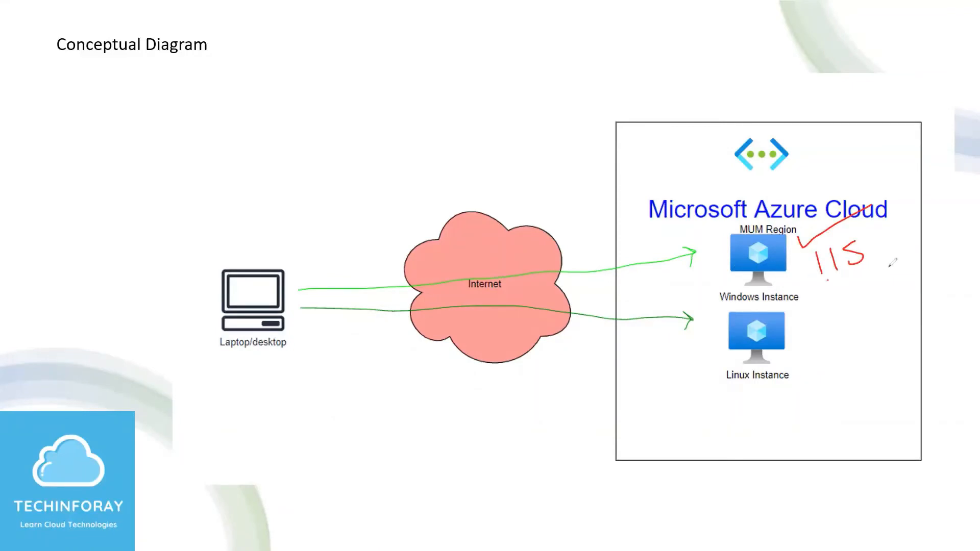
mouse_move(828, 297)
left_mouse_down()
mouse_move(867, 294)
mouse_move(875, 278)
mouse_move(894, 283)
mouse_move(914, 271)
mouse_move(929, 275)
mouse_move(939, 301)
mouse_move(956, 257)
left_mouse_up()
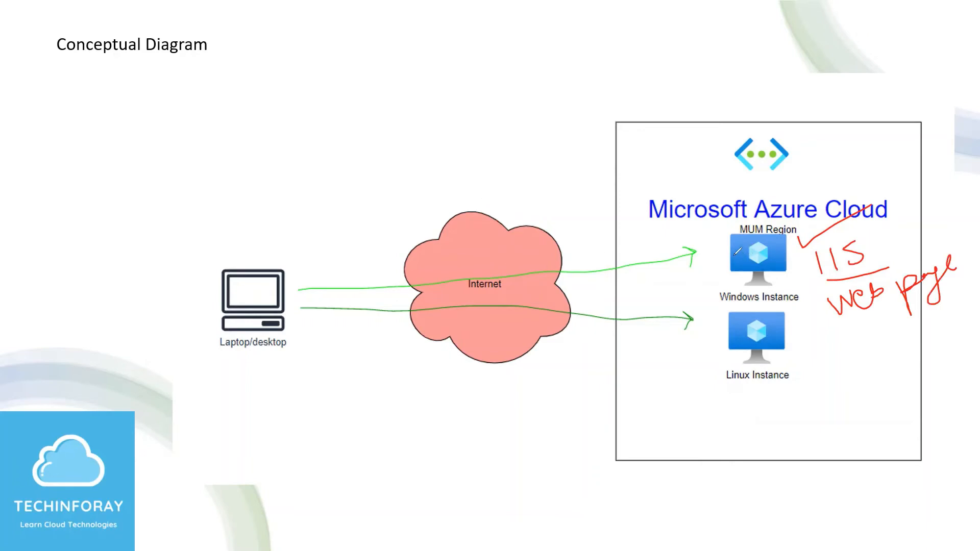
mouse_move(732, 259)
left_mouse_down()
mouse_move(494, 194)
mouse_move(475, 226)
mouse_move(511, 218)
left_mouse_up()
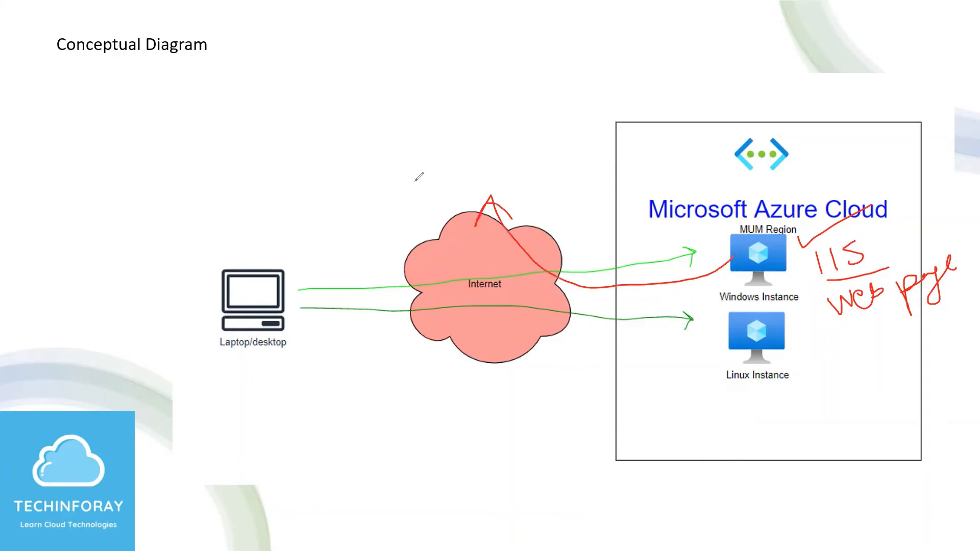
mouse_move(415, 181)
left_mouse_down()
mouse_move(444, 213)
mouse_move(408, 171)
mouse_move(411, 185)
mouse_move(449, 198)
mouse_move(491, 178)
mouse_move(523, 197)
mouse_move(541, 179)
mouse_move(555, 203)
left_mouse_up()
left_click_drag(560, 193, 572, 184)
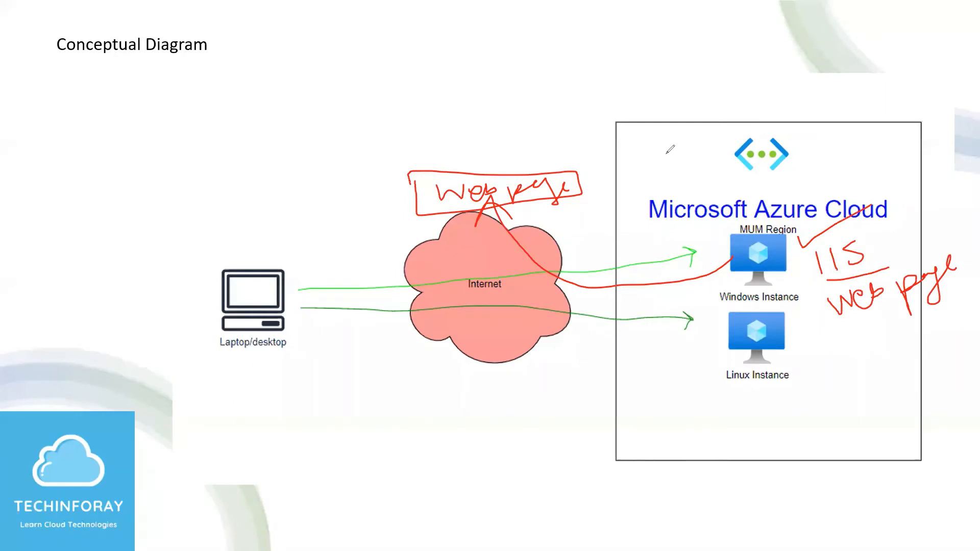
- Erase all the ink and leave pen mode
key("e")
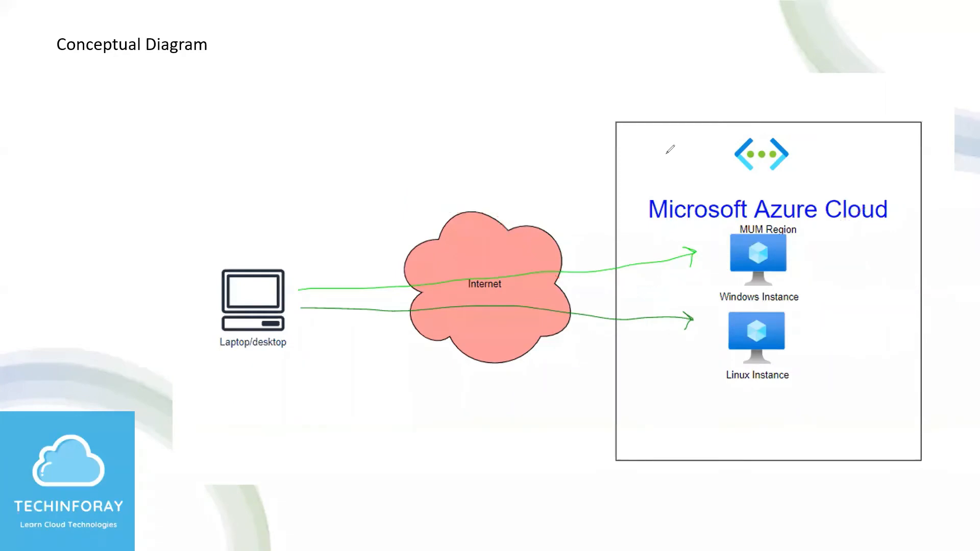
key("Escape")
key("alt+Tab")
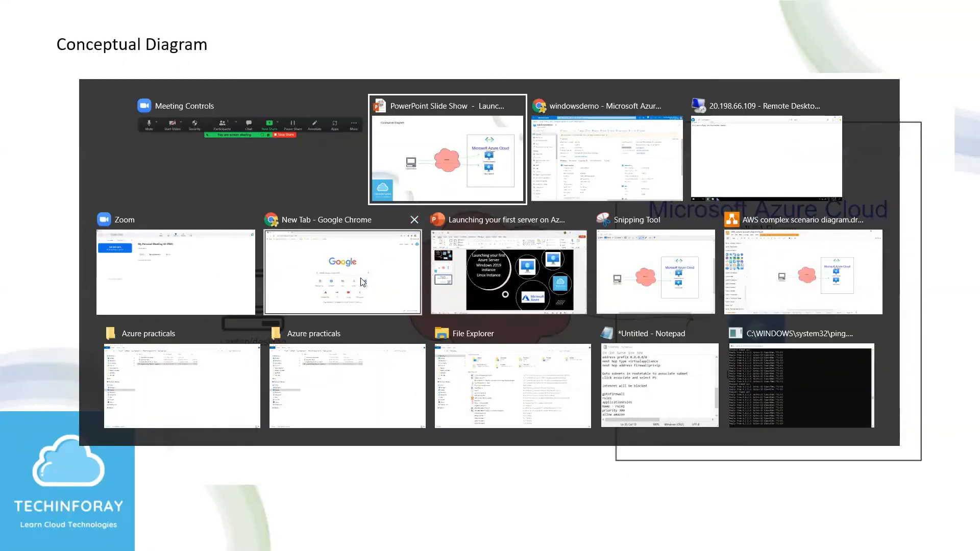
- Copy the Windows VM's public IP 20.198.66.109 from Azure and load it in Chrome
left_click(334, 261)
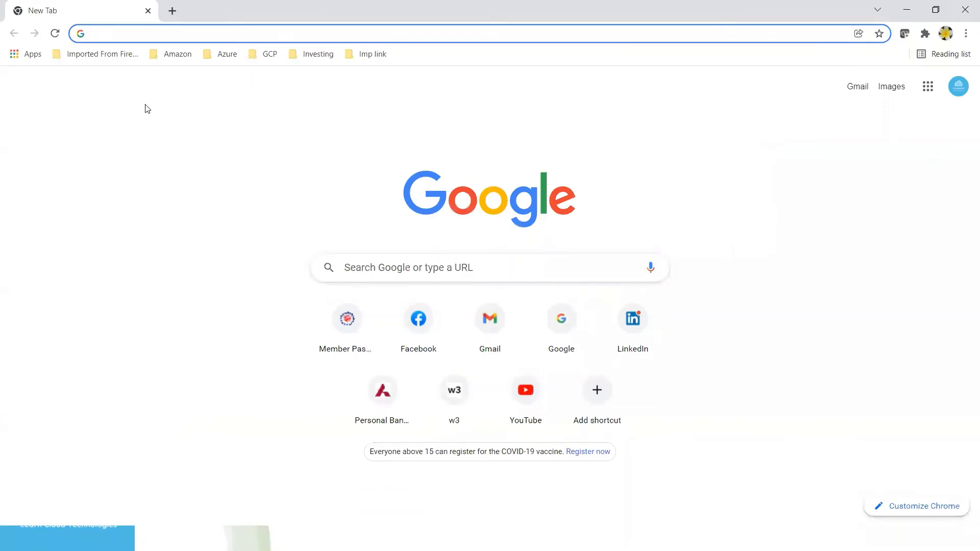
key("alt+Tab")
left_click(760, 204)
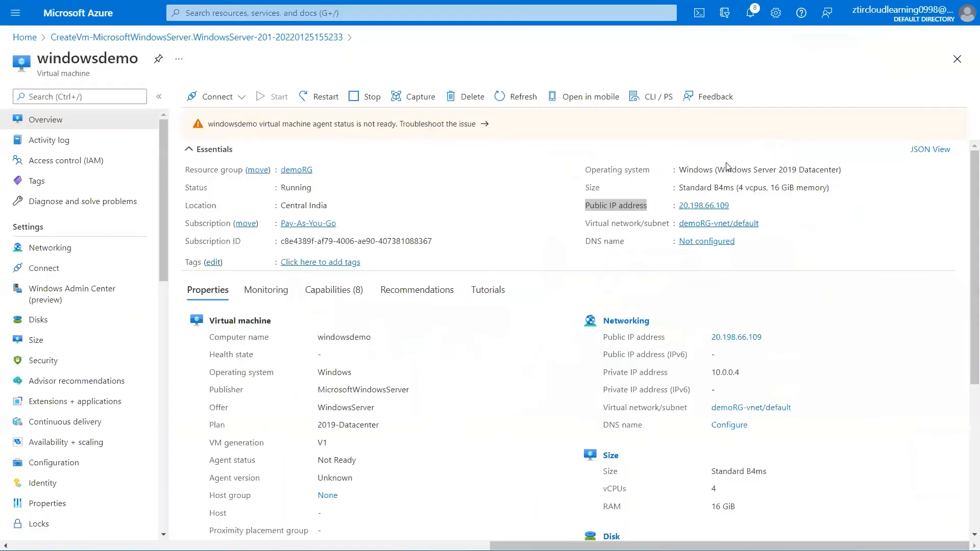
left_click(737, 206)
key("alt+Tab")
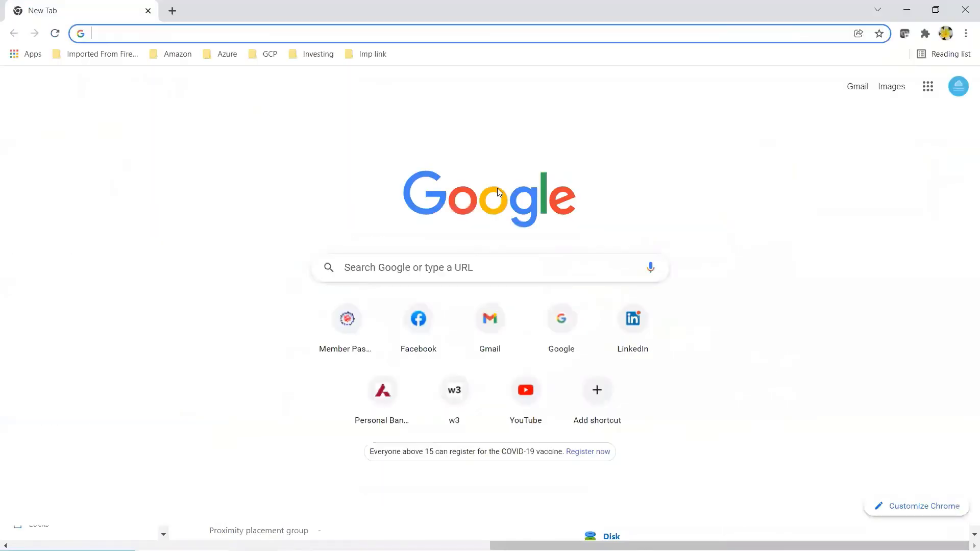
key("ctrl+v")
key("Return")
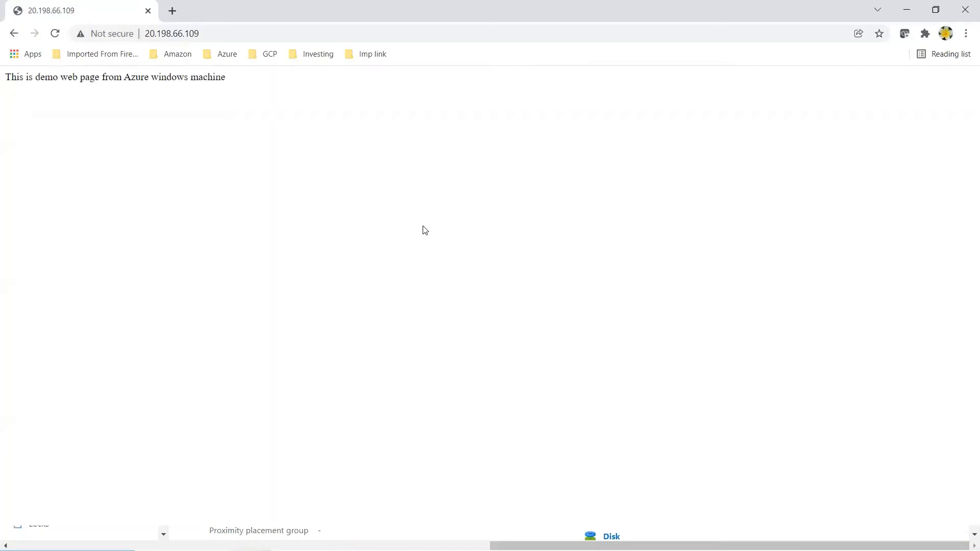
key("alt+Tab")
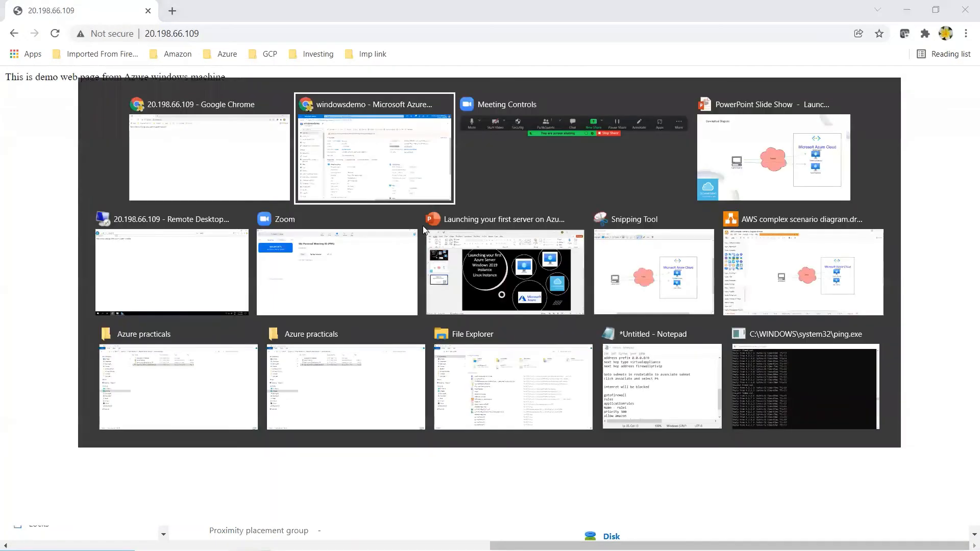
- Go from Azure Home to Virtual machines and choose Create > Virtual machine
left_click(403, 162)
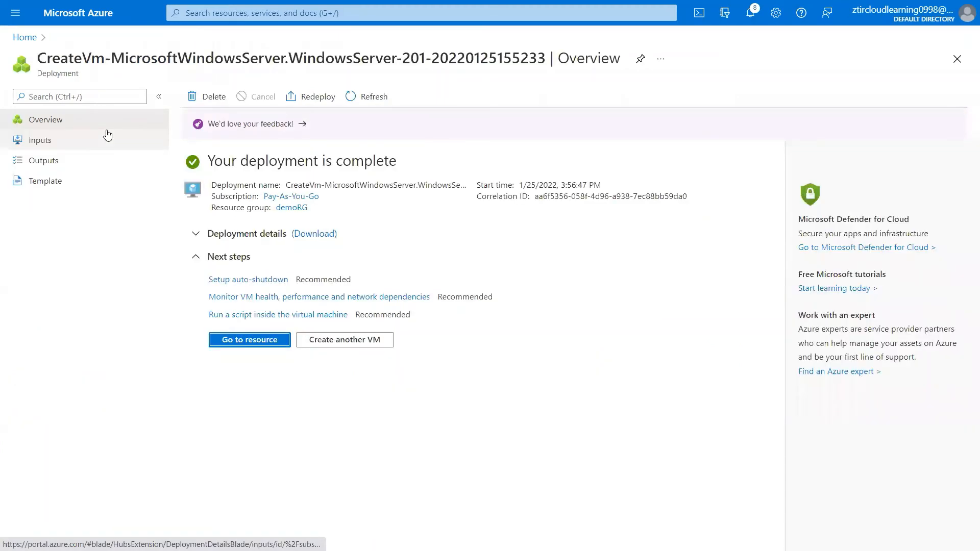
left_click(26, 38)
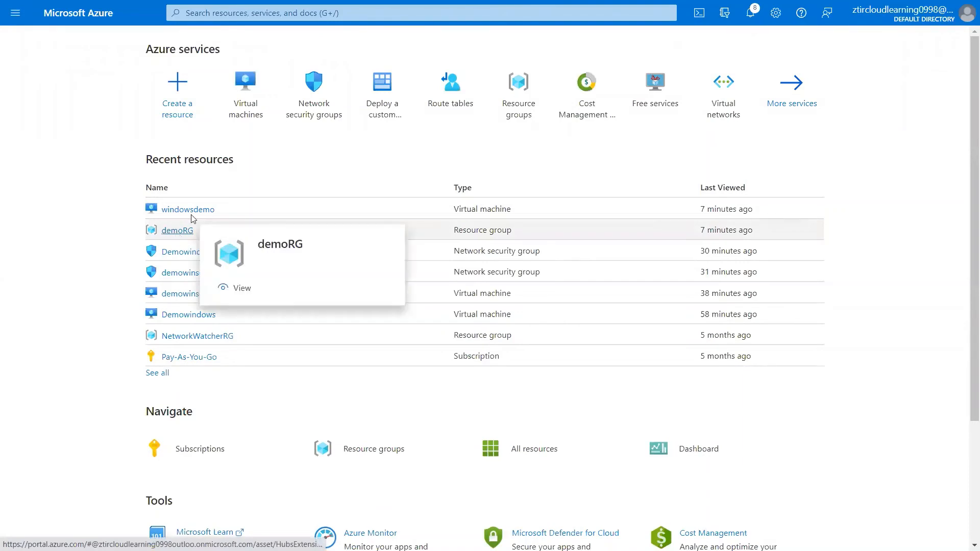
left_click(242, 105)
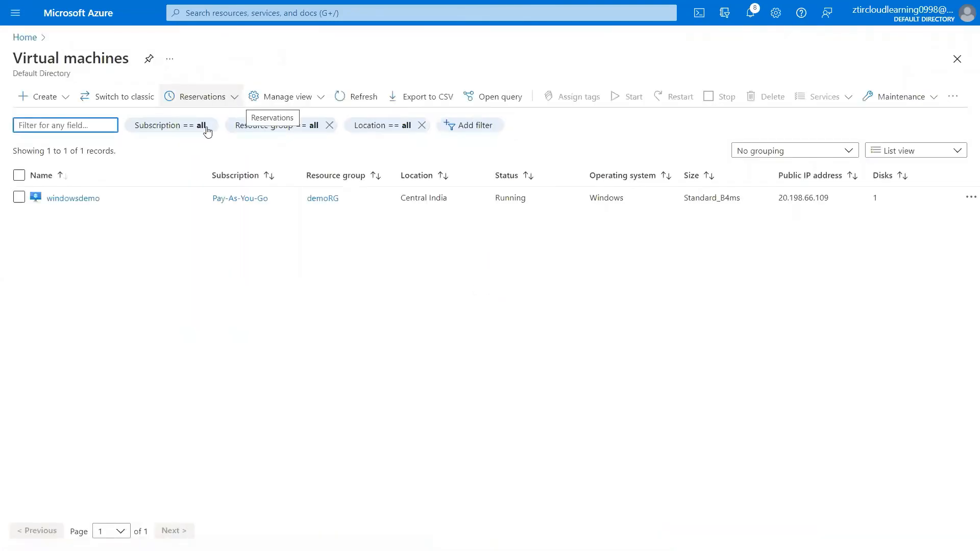
left_click(48, 103)
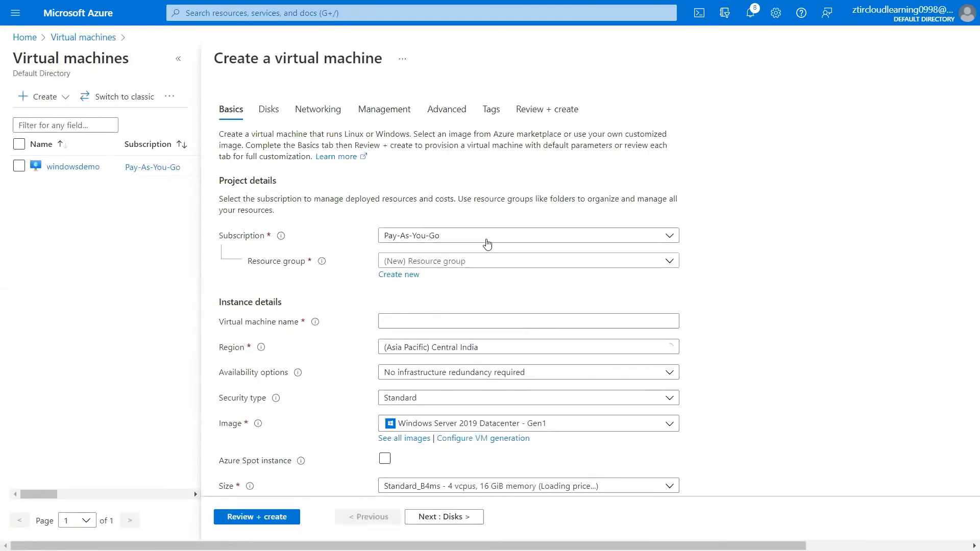
- Put the new VM in resource group demoRG and name it linuxdemo
left_click(555, 262)
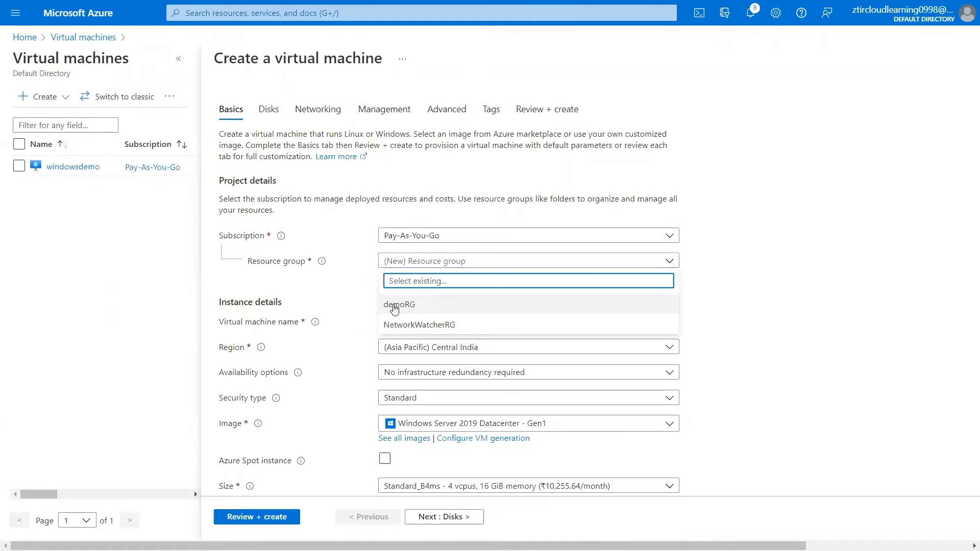
left_click(394, 305)
left_click(463, 317)
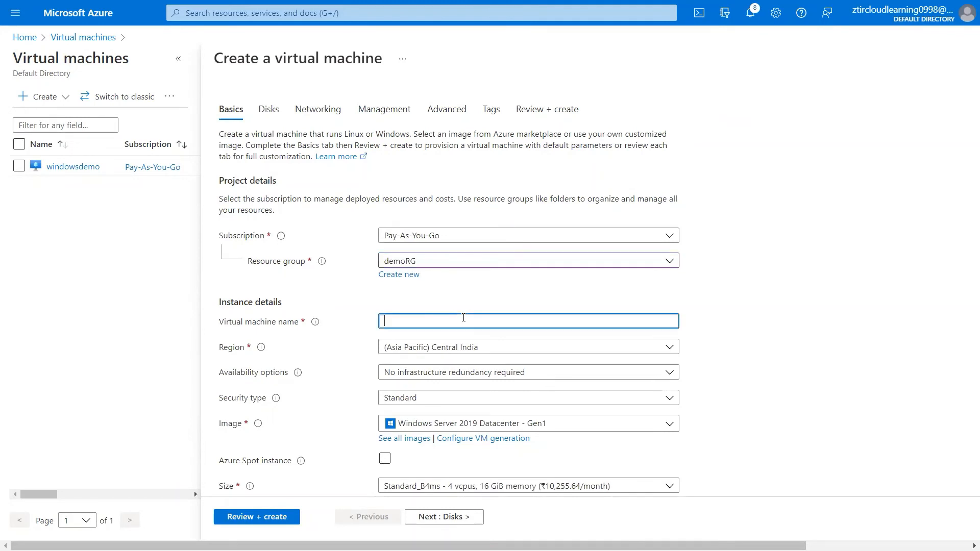
type("linuxdemo")
scroll(463, 318, "down", 1)
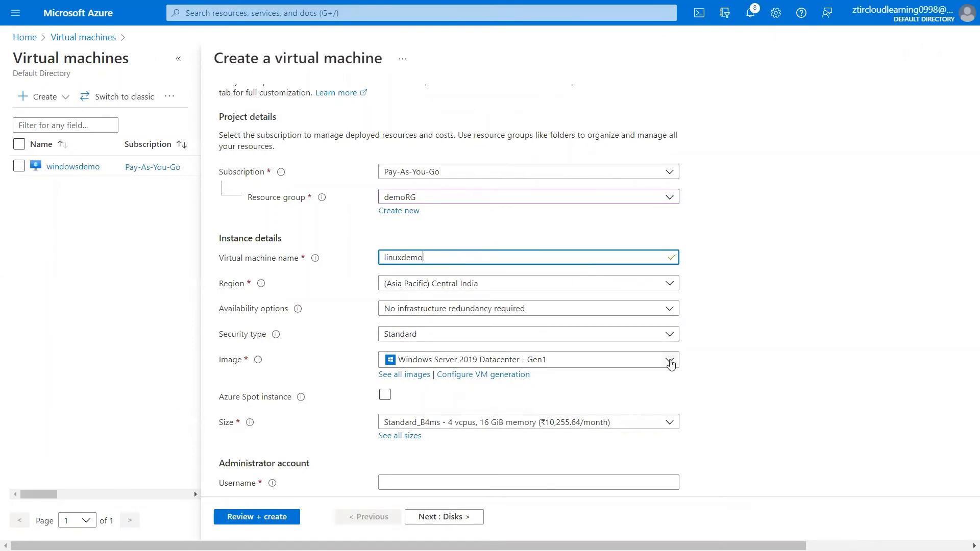
- Select the Red Hat Enterprise Linux 8.1 - Gen1 image, keeping the Standard_B4ms size
left_click(669, 360)
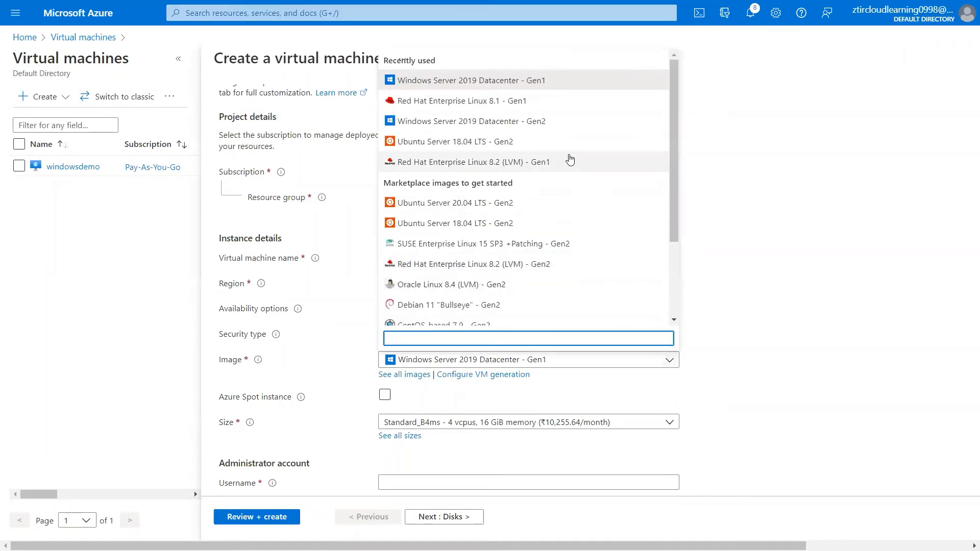
left_click(507, 102)
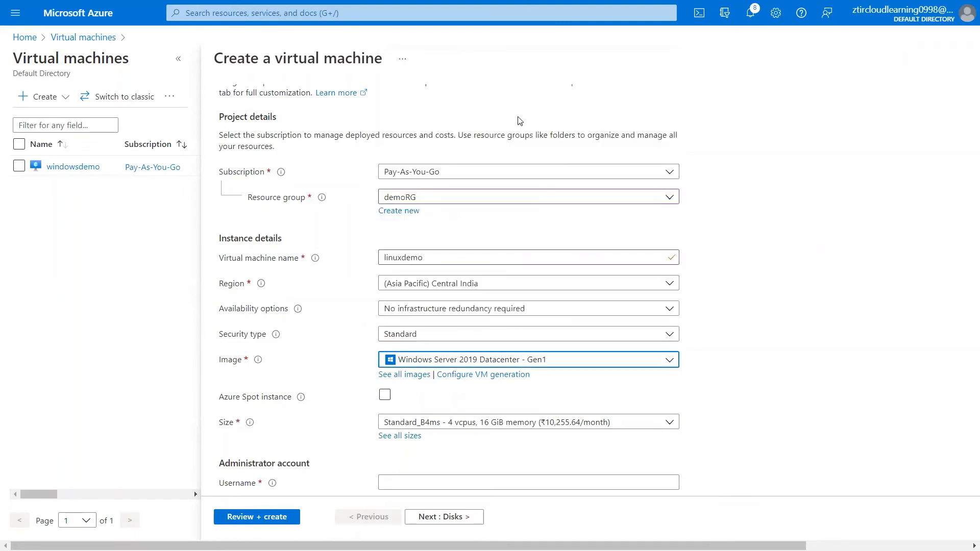
left_click(669, 359)
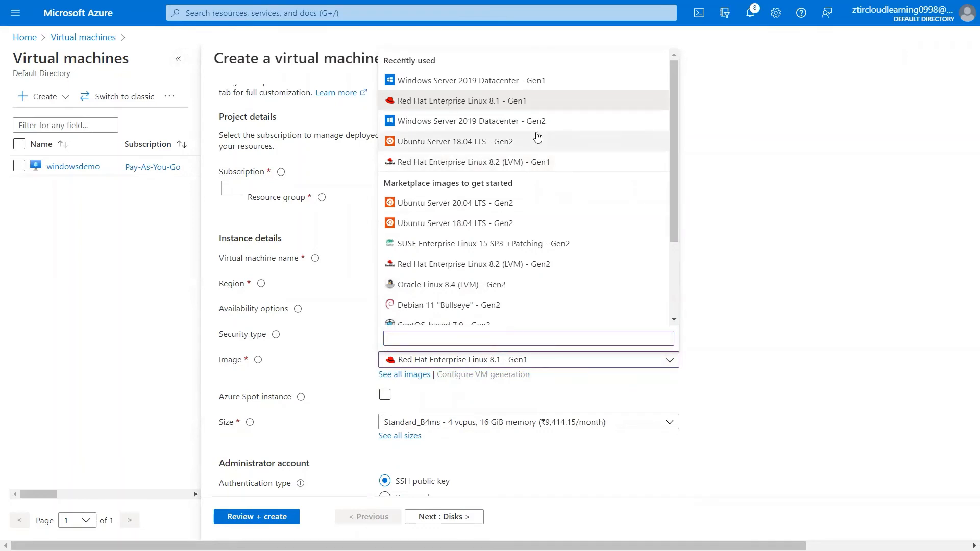
left_click(517, 101)
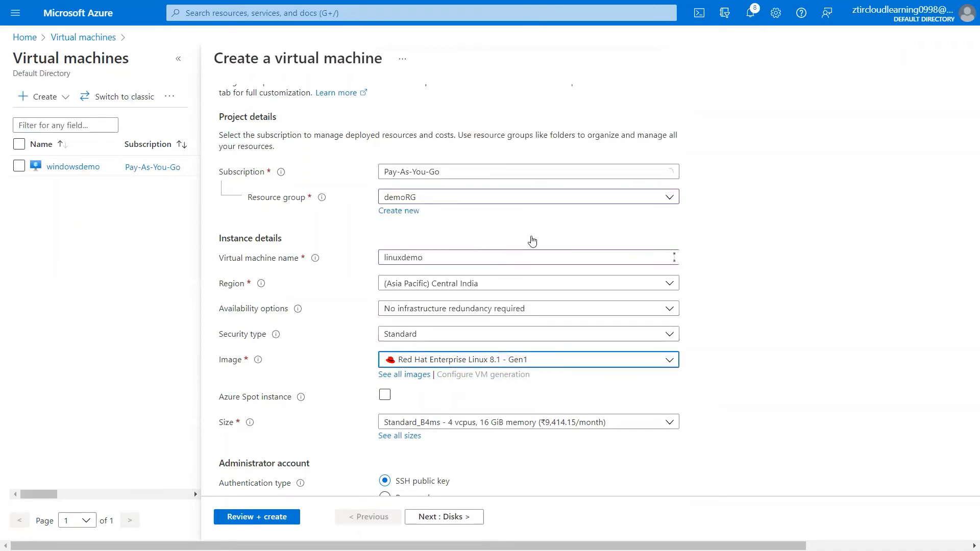
scroll(354, 356, "down", 3)
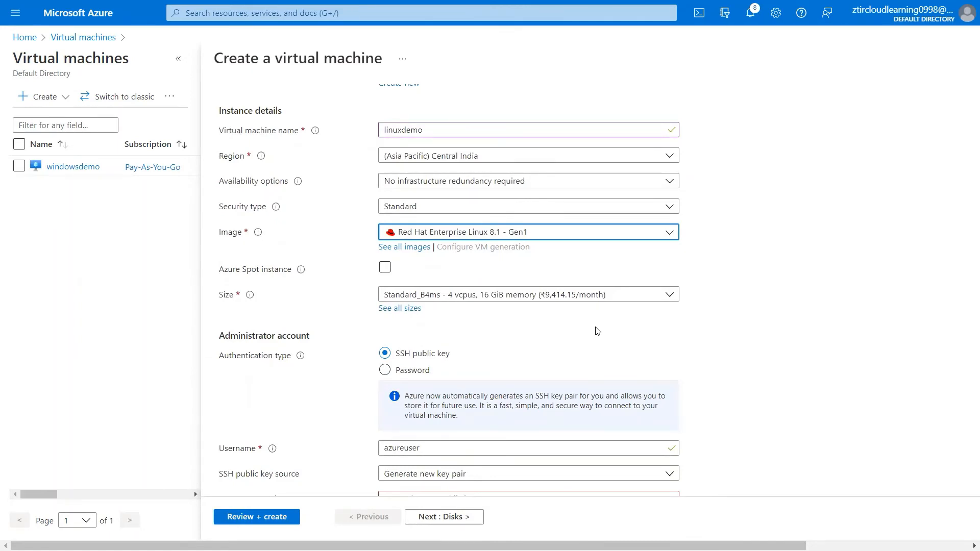
scroll(596, 331, "down", 3)
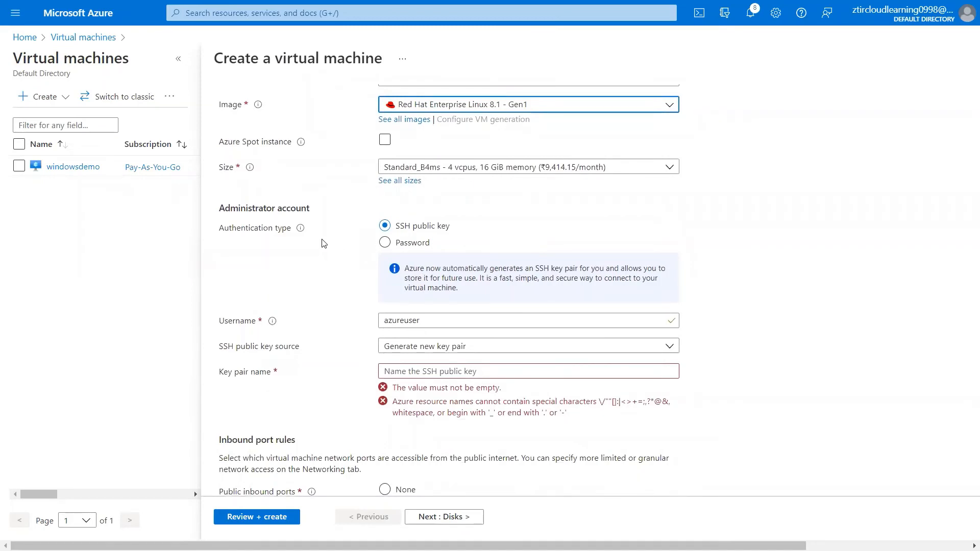
- Switch to password authentication with admin username linuxadmin, entering the password and its confirmation
left_click(385, 243)
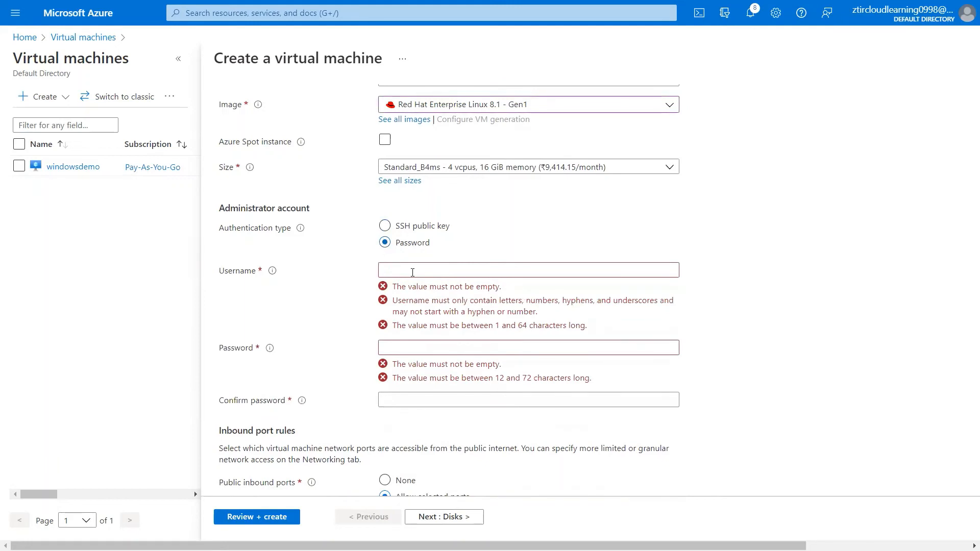
left_click(412, 272)
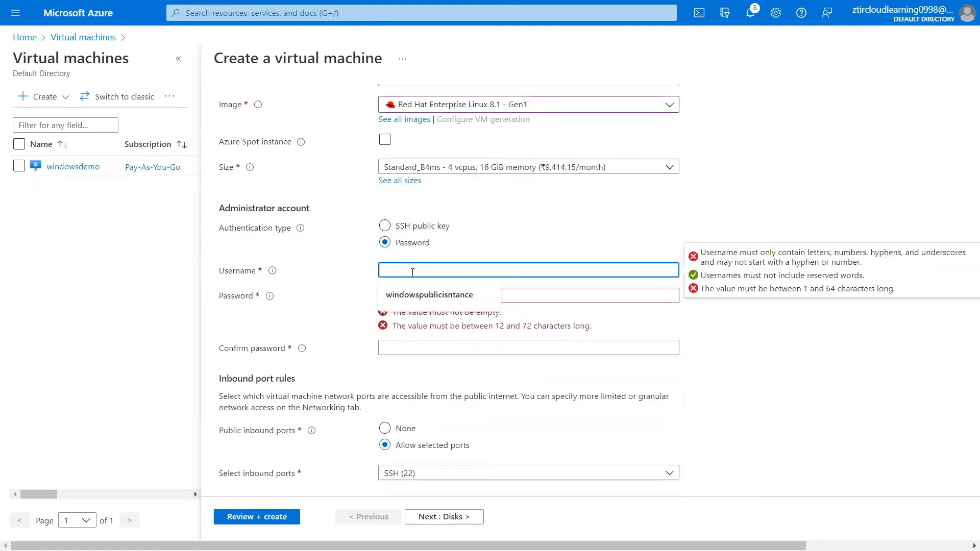
type("linu")
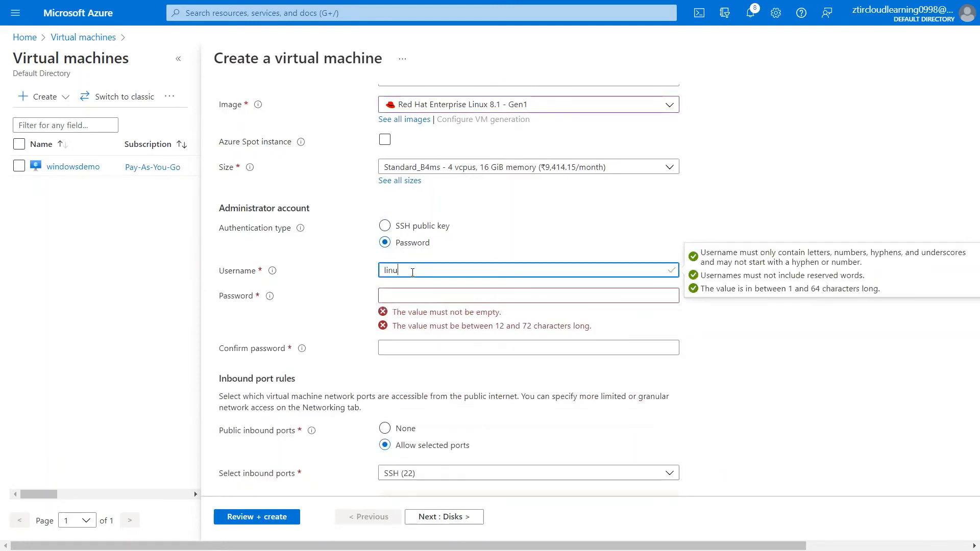
type("xadmin")
left_click(417, 298)
type("Password@1")
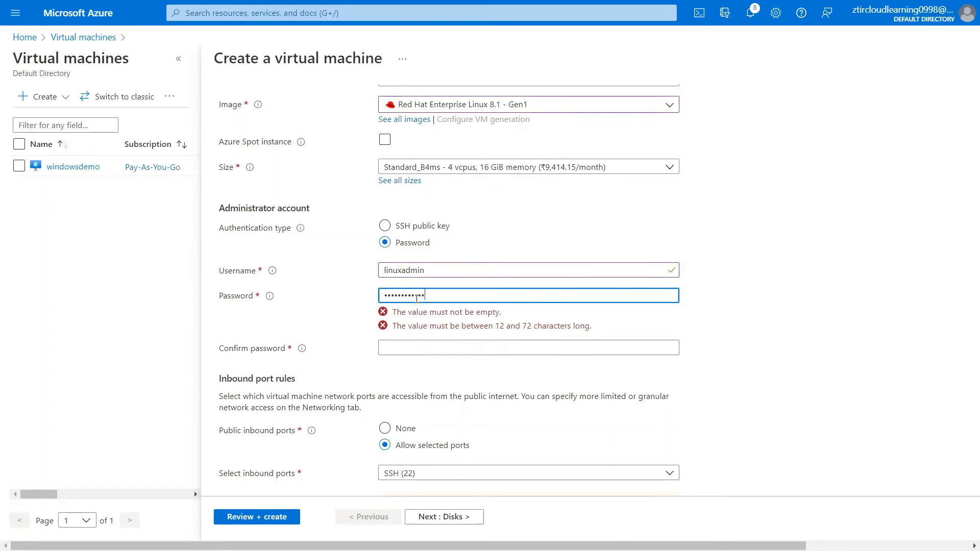
left_click(417, 320)
type("Pa")
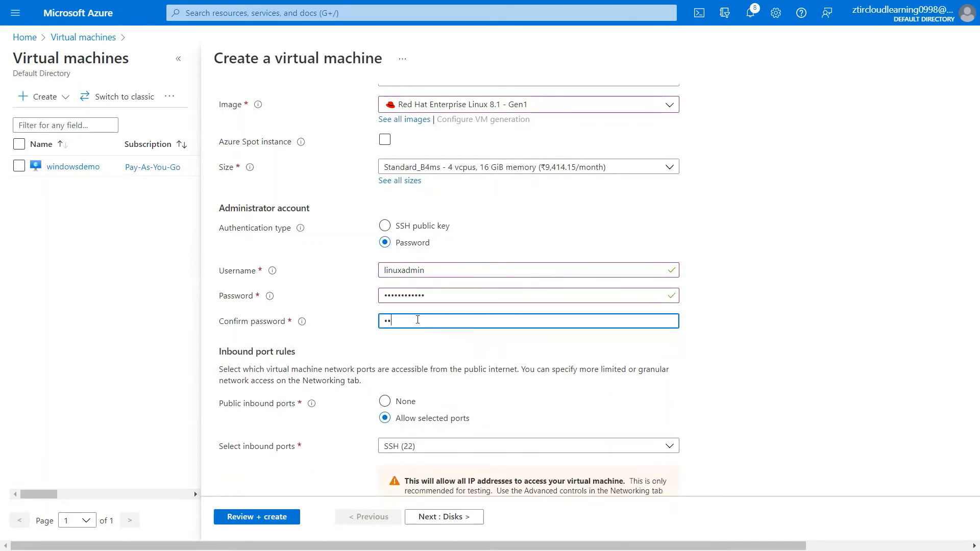
type("sswor")
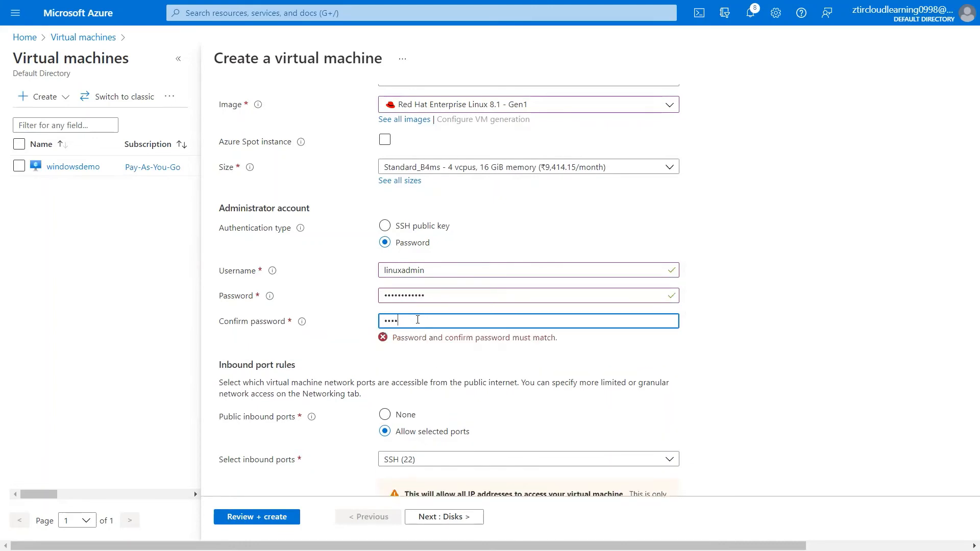
key("BackSpace")
type("Password")
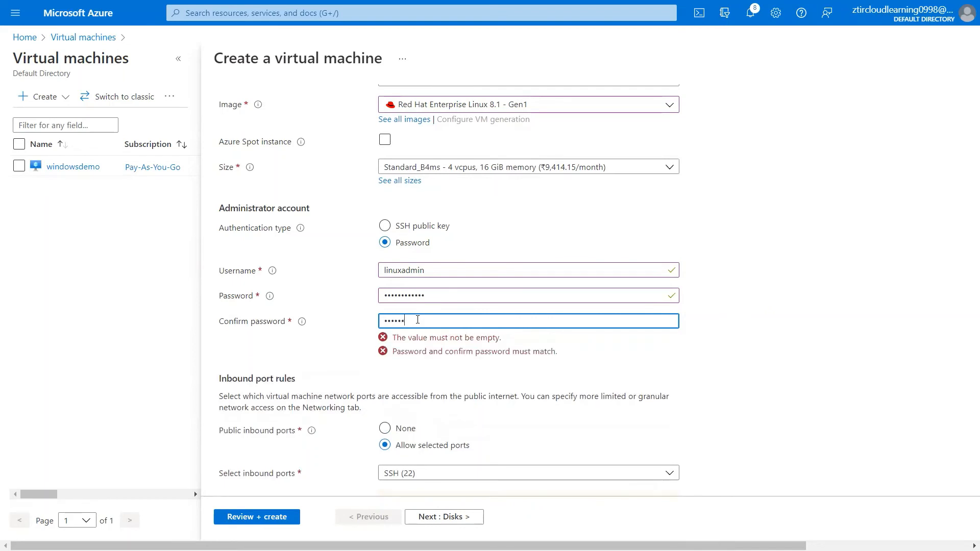
type("@123")
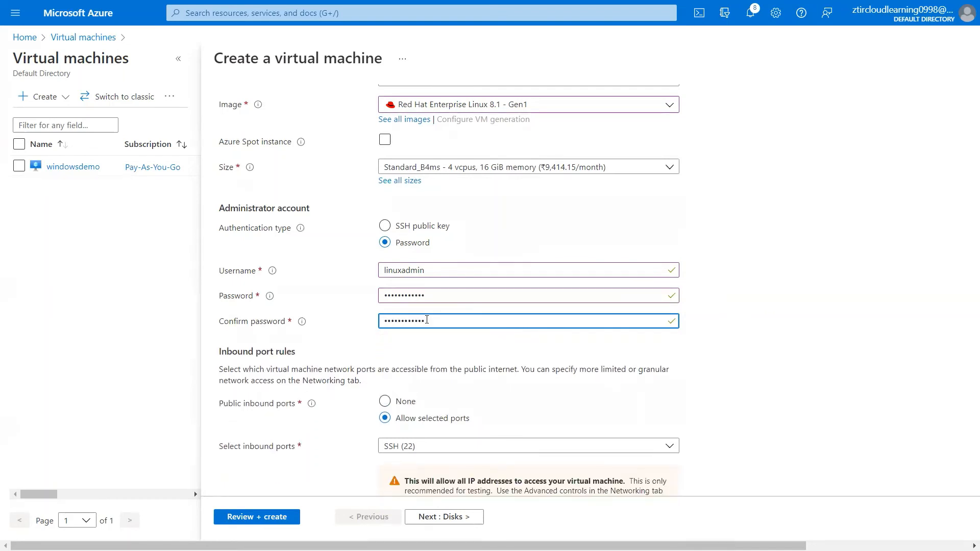
- Allow inbound HTTP (80) alongside SSH (22)
scroll(680, 338, "down", 1)
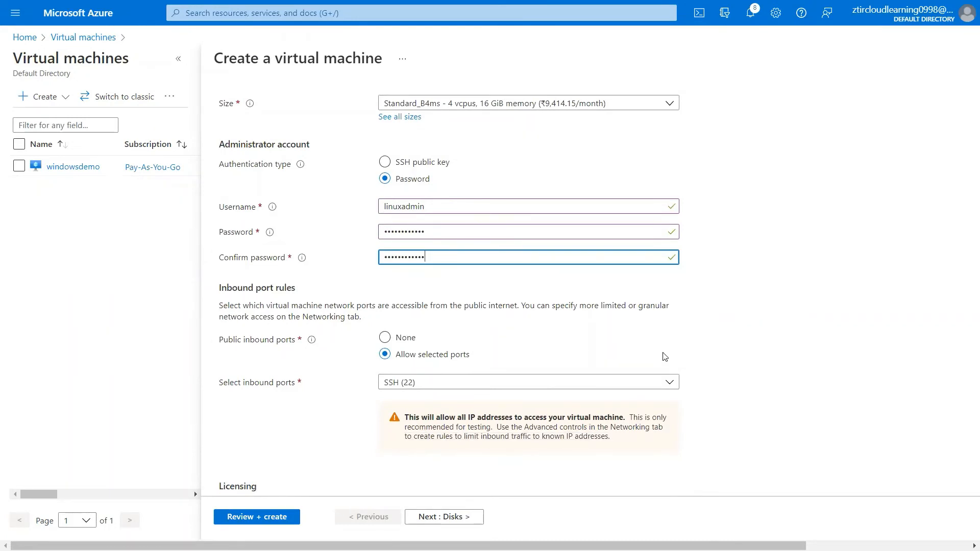
left_click(669, 384)
left_click(462, 401)
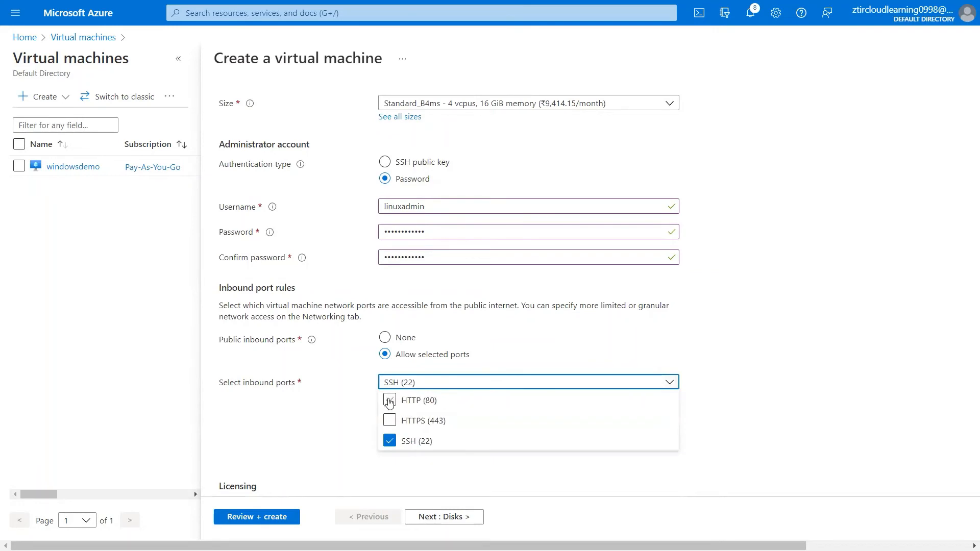
left_click(811, 327)
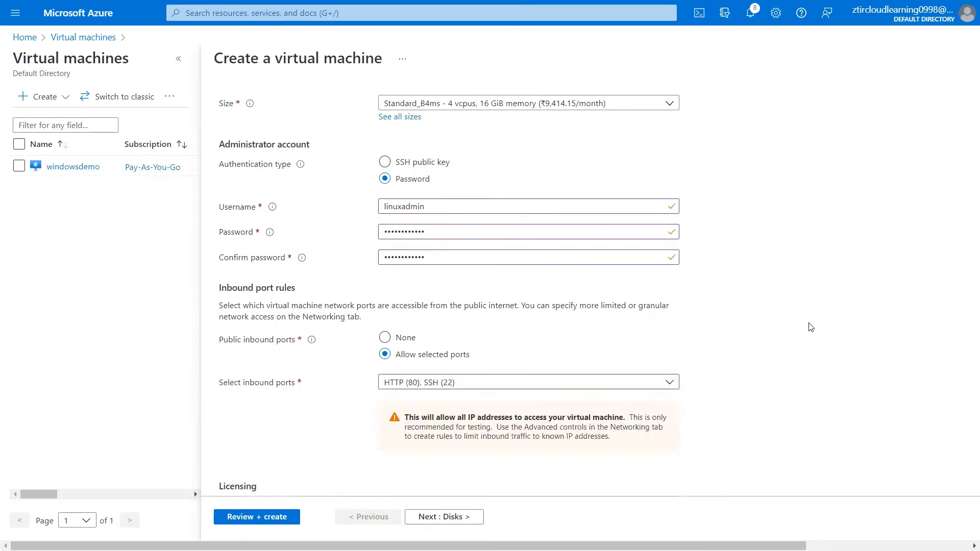
scroll(811, 327, "down", 2)
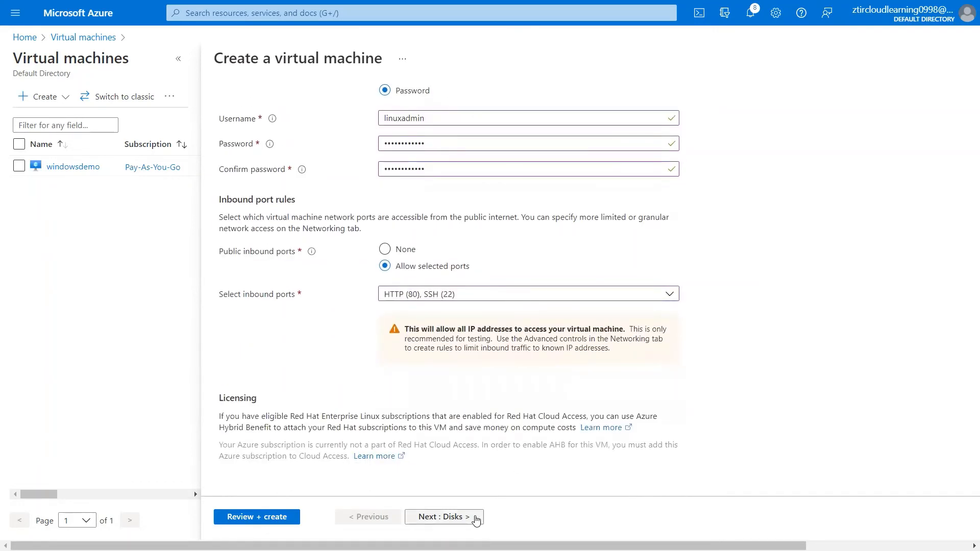
- Skip through Disks, Networking, Management, Advanced and Tags to Review + create, then create the linuxdemo VM
left_click(477, 518)
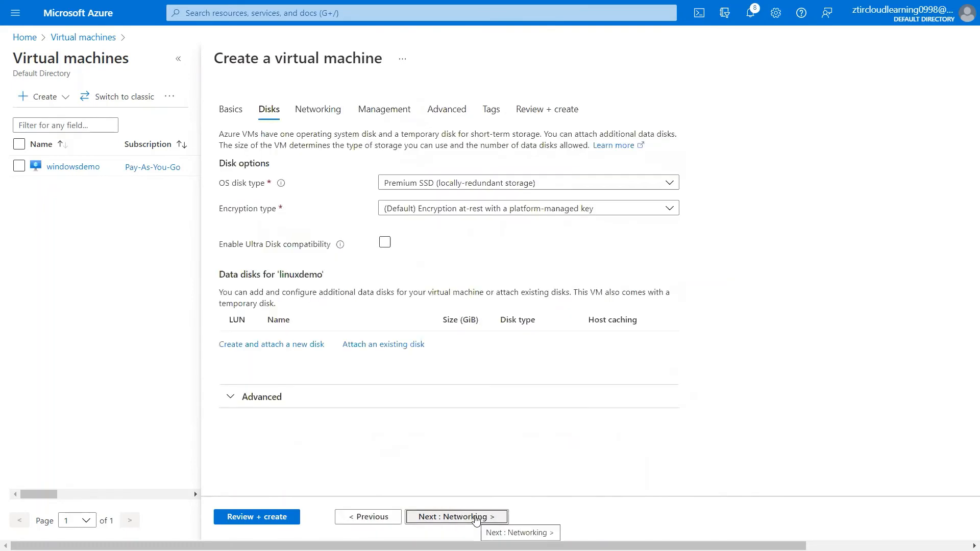
left_click(477, 517)
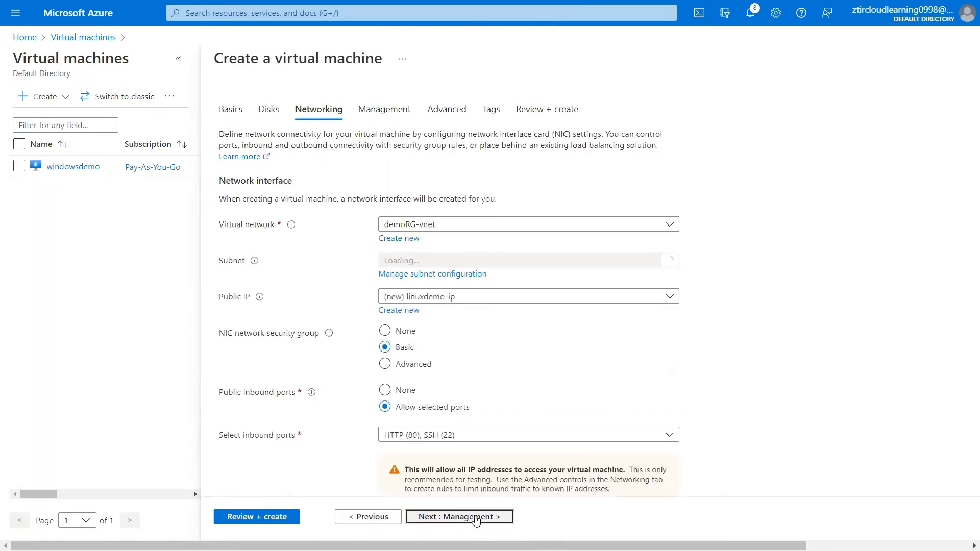
left_click(475, 518)
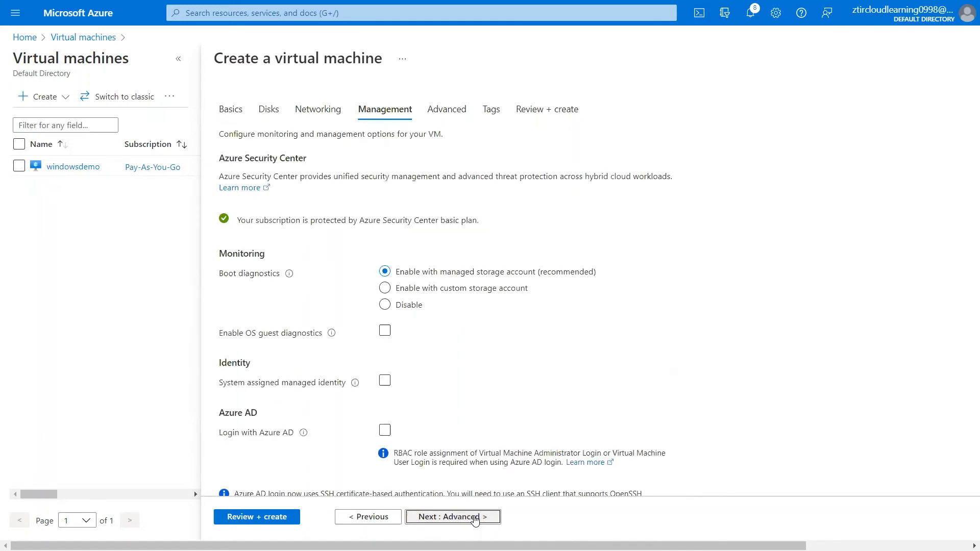
left_click(474, 517)
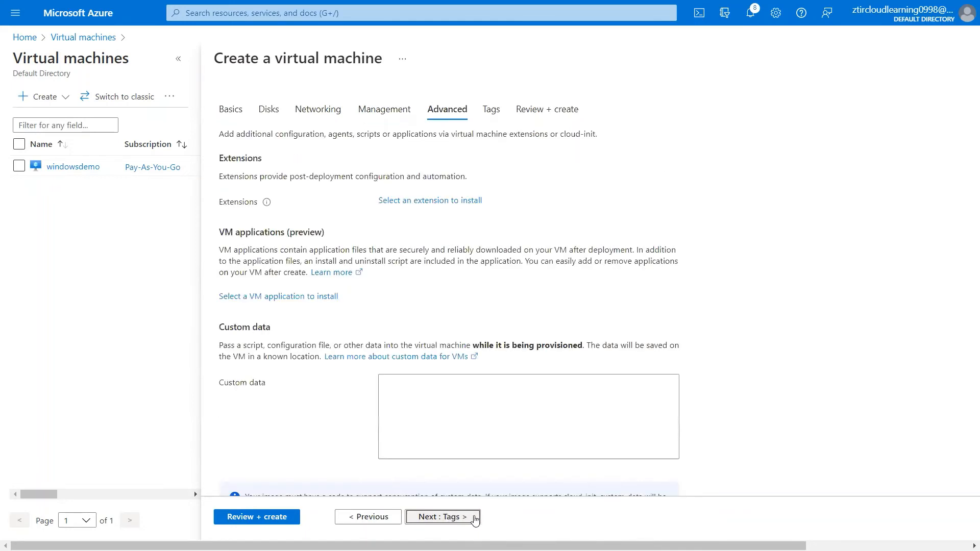
left_click(474, 517)
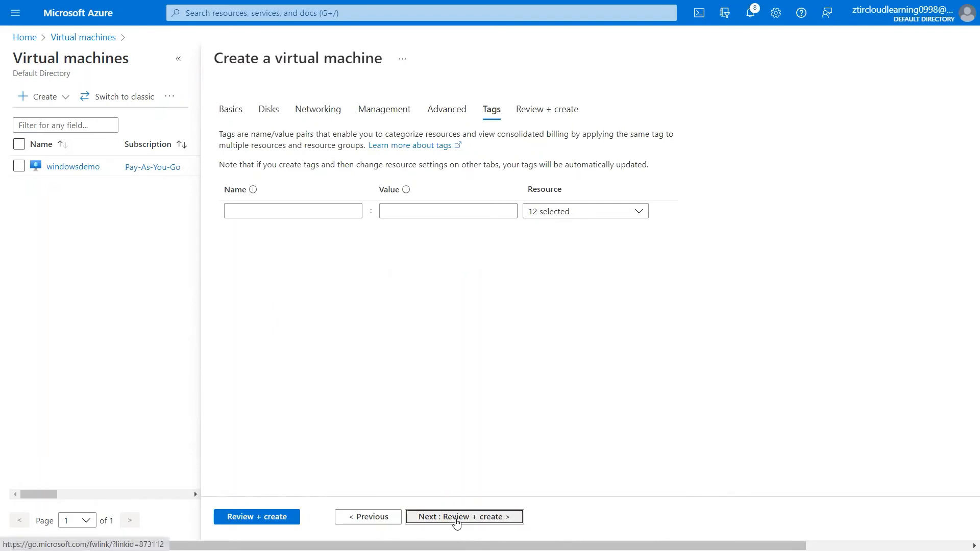
left_click(455, 520)
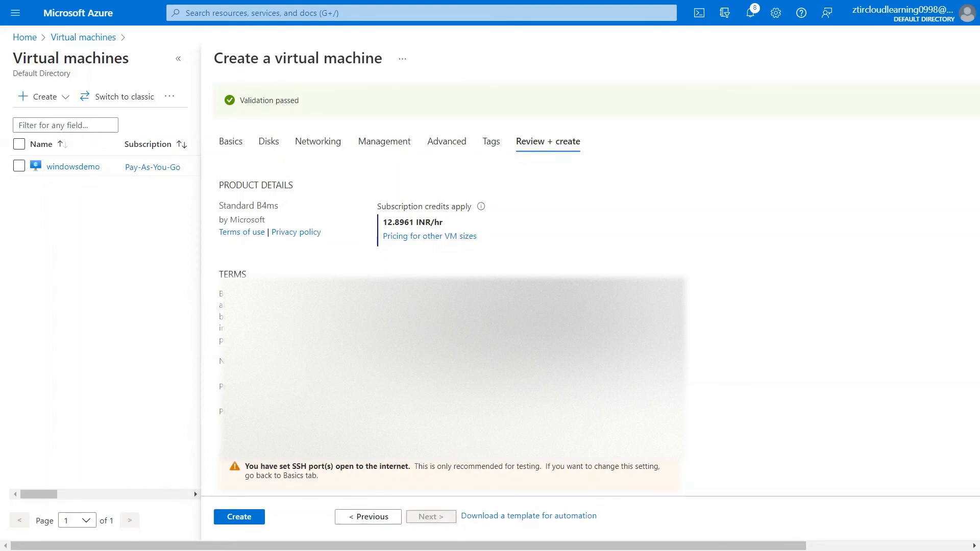
scroll(444, 306, "down", 5)
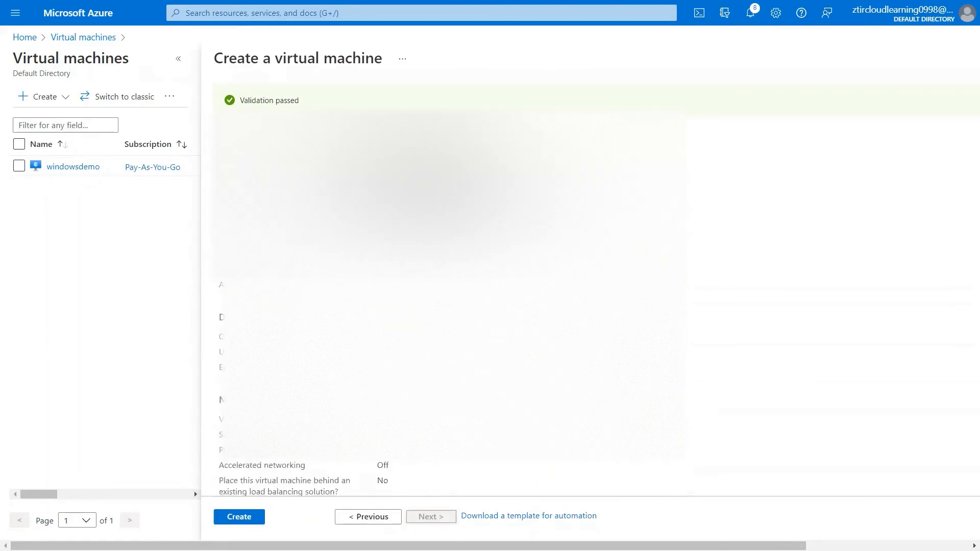
scroll(444, 306, "down", 8)
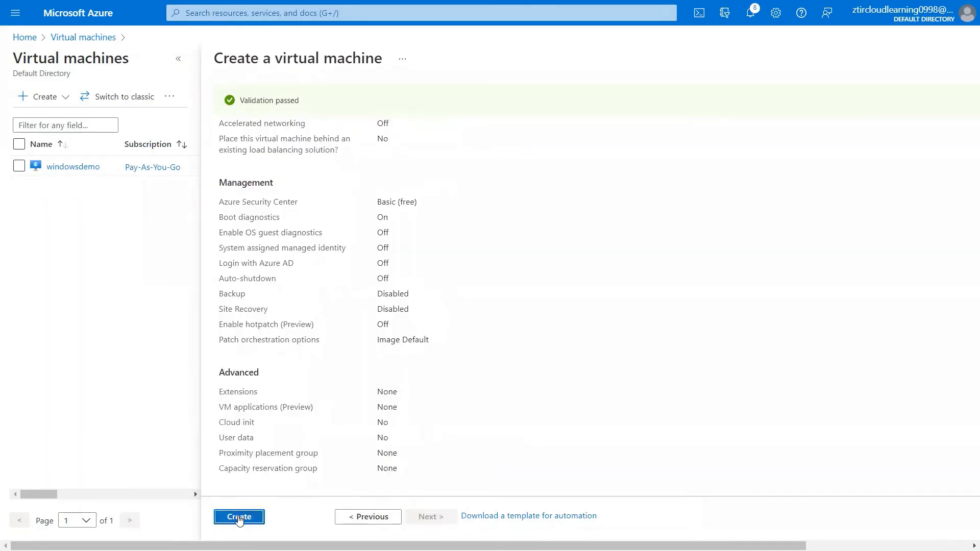
left_click(239, 517)
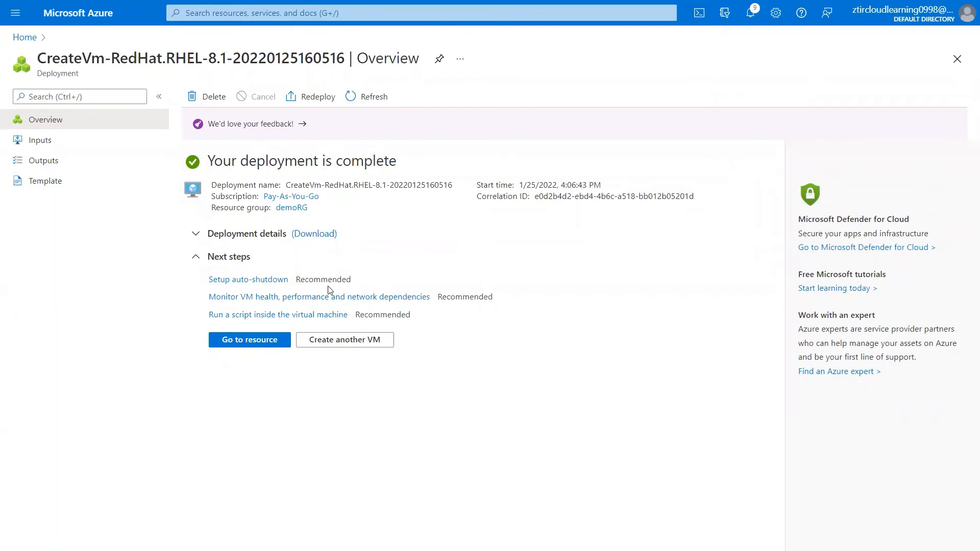
- Open the deployed linuxdemo VM and copy its public IP 20.204.6.153
left_click(265, 345)
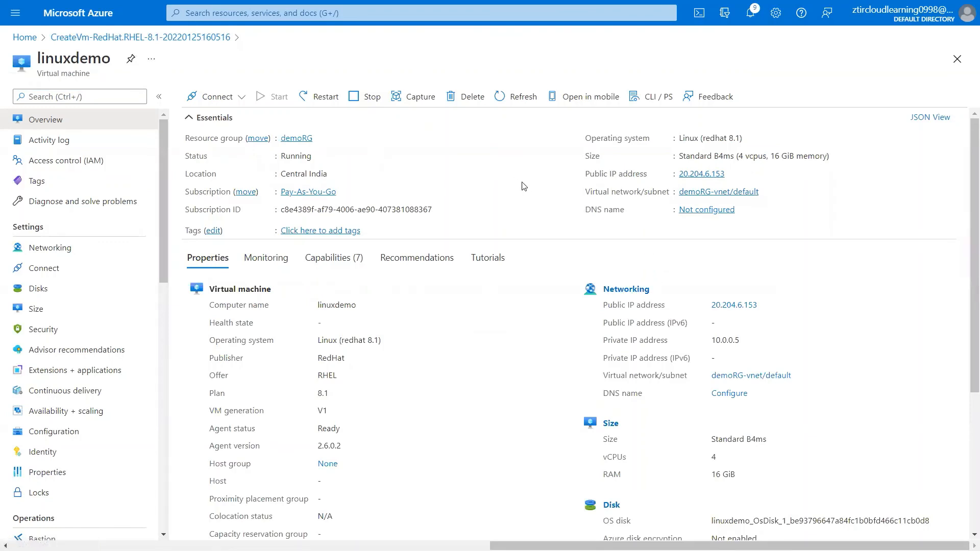
left_click_drag(589, 178, 648, 176)
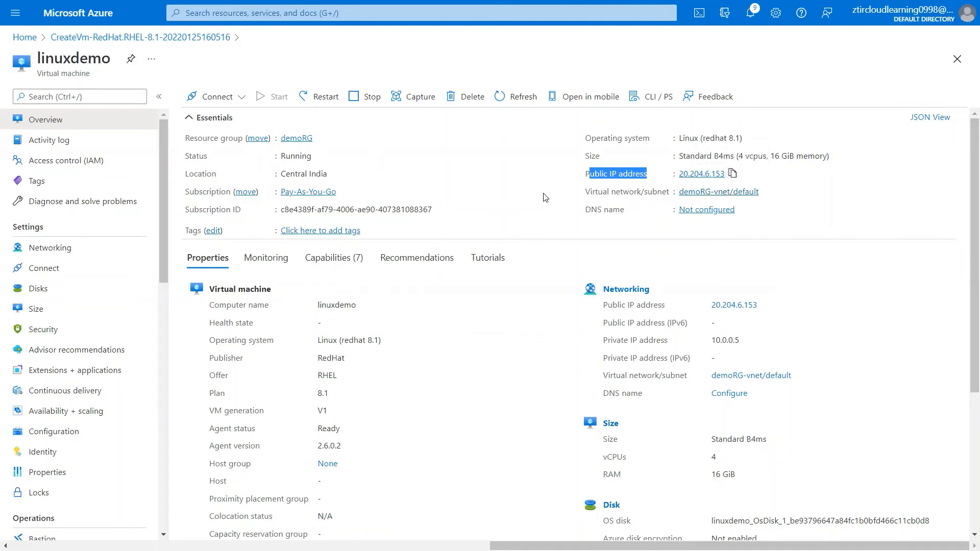
- Open a PuTTY SSH connection to 20.204.6.153 and accept the server's host key
key("alt+Tab")
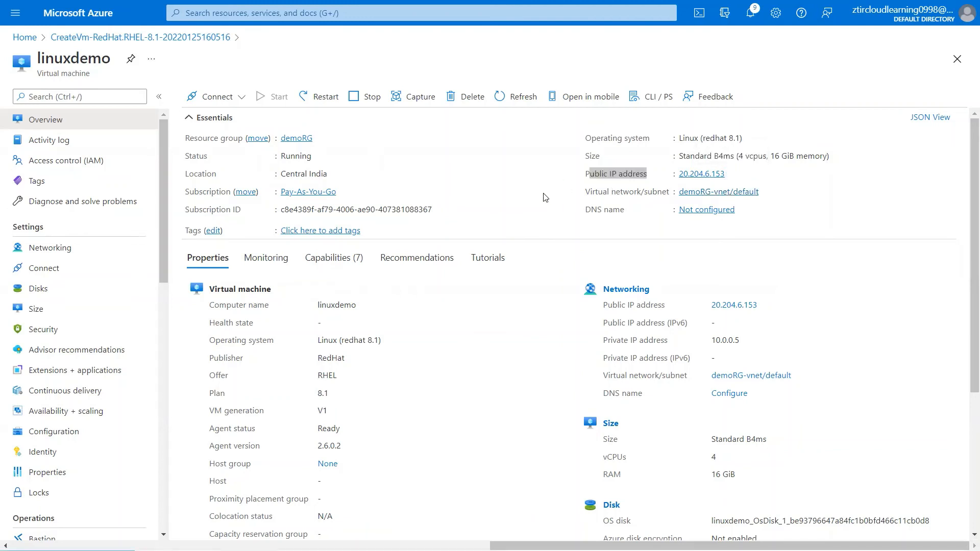
key("alt+Tab")
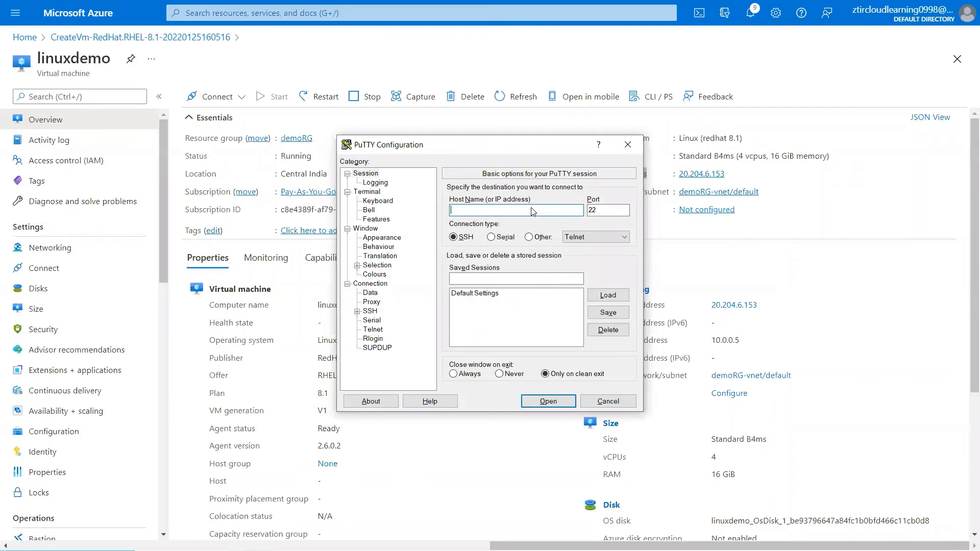
key("ctrl+v")
left_click(548, 401)
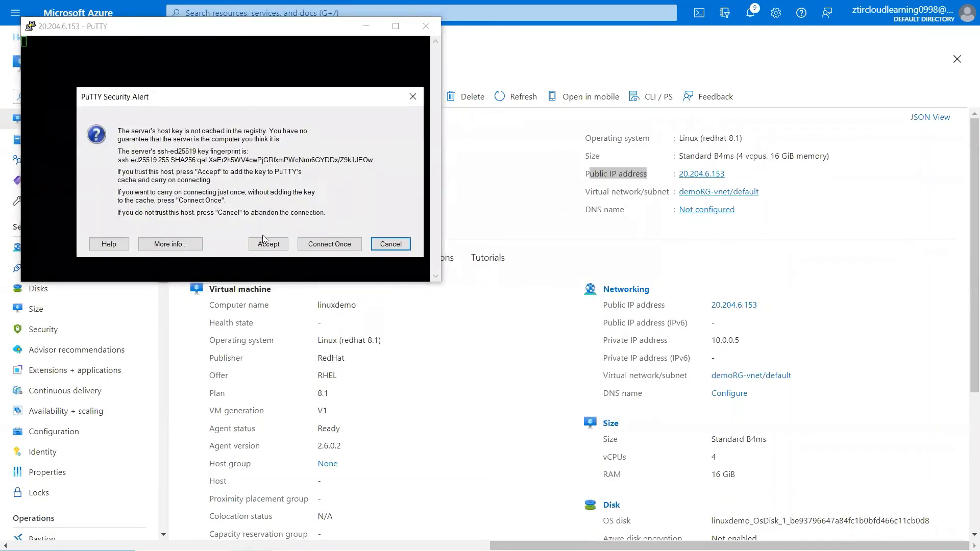
left_click(264, 242)
left_click_drag(174, 32, 336, 175)
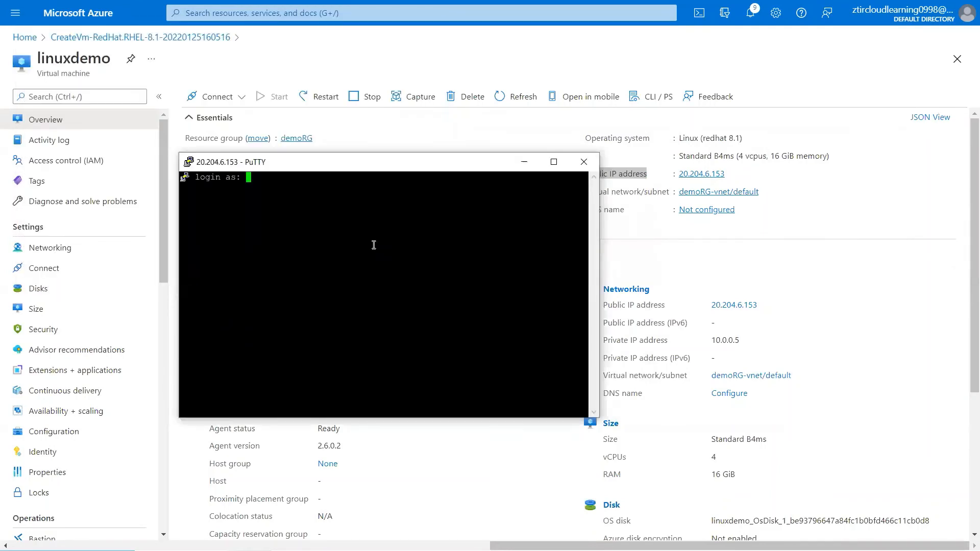
- Log in as linuxadmin with the account password and maximize the terminal at the shell prompt
type("linuxadmin")
key("Return")
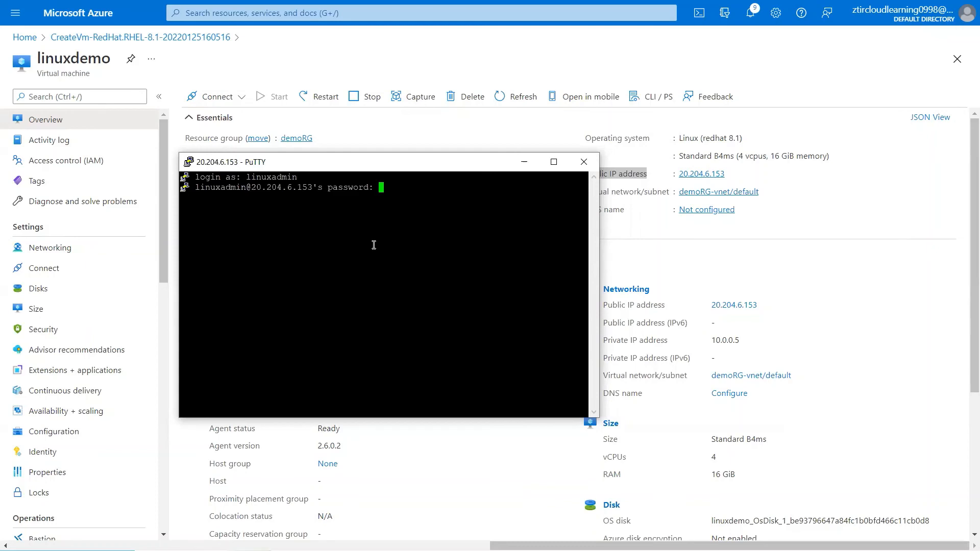
key("Return")
key("Return")
key("Return")
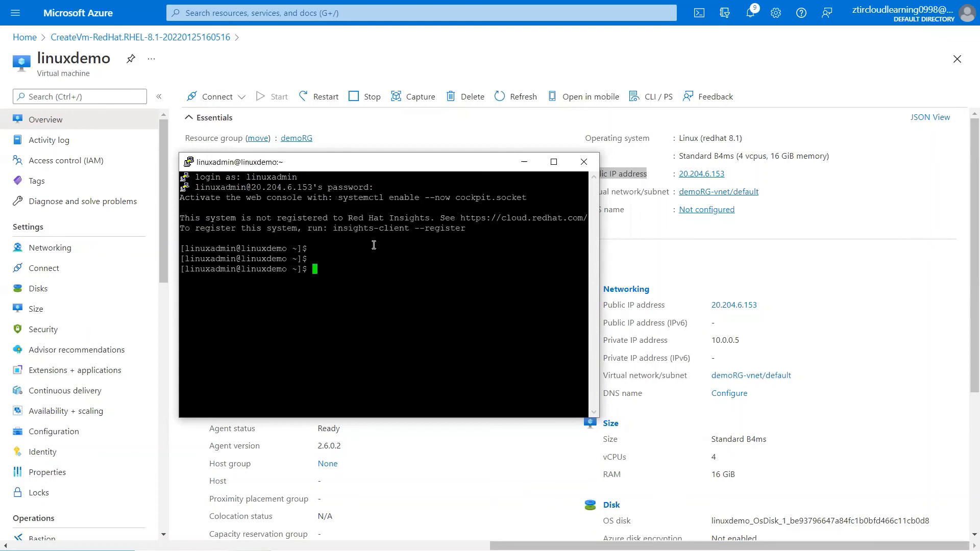
left_click(553, 162)
key("Return")
key("Return")
key("Return")
key("Return")
key("Return")
key("Return")
key("Return")
key("Return")
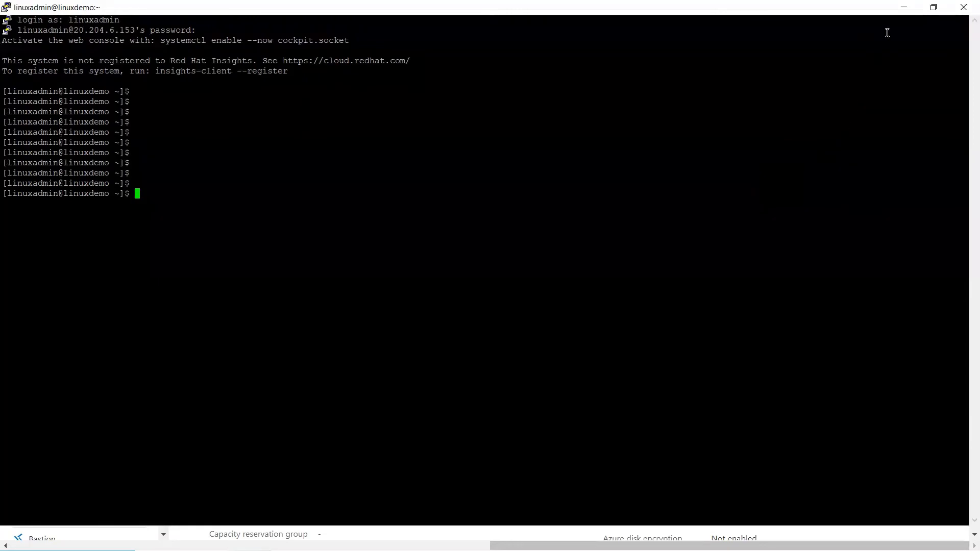
- Minimize PuTTY and open the linuxdemo VM's Configuration settings in the portal
left_click(905, 12)
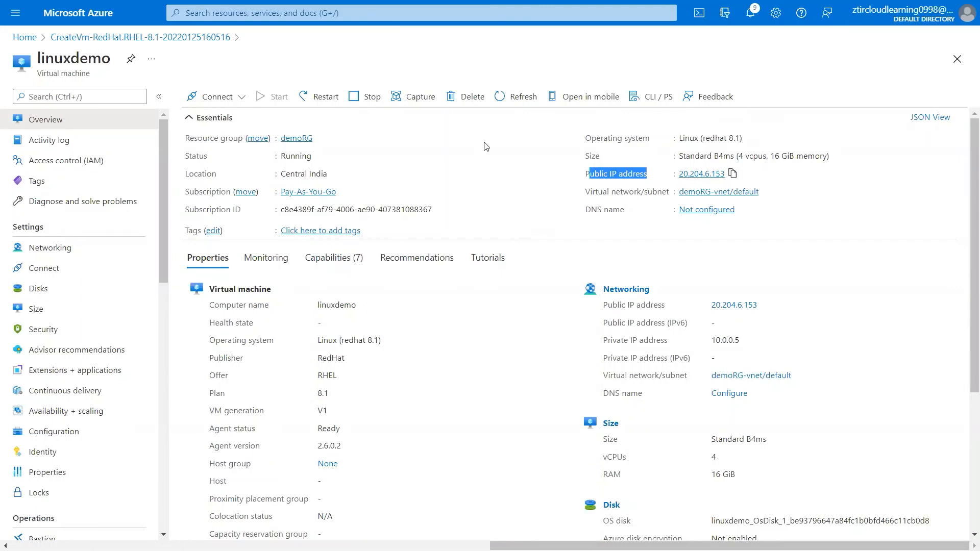
scroll(102, 297, "down", 3)
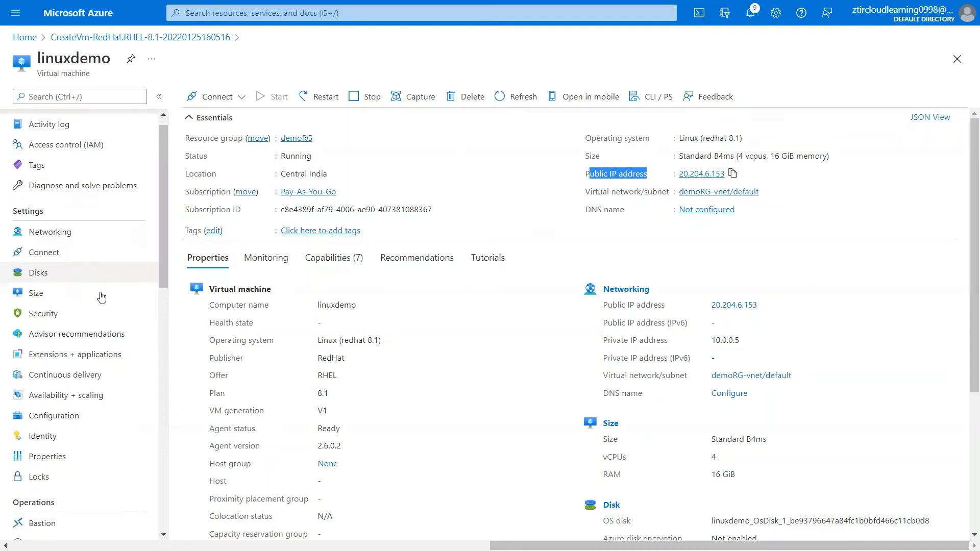
scroll(103, 297, "down", 3)
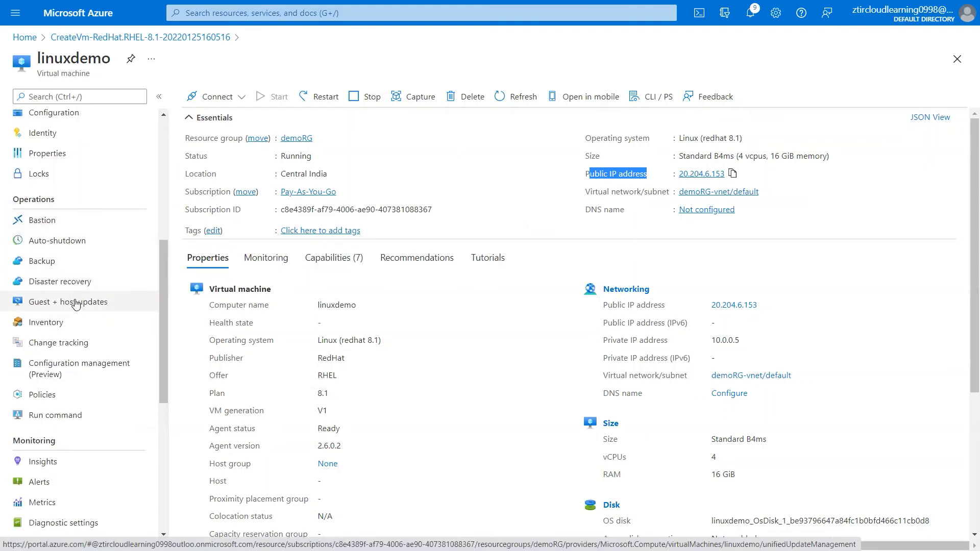
scroll(98, 278, "up", 1)
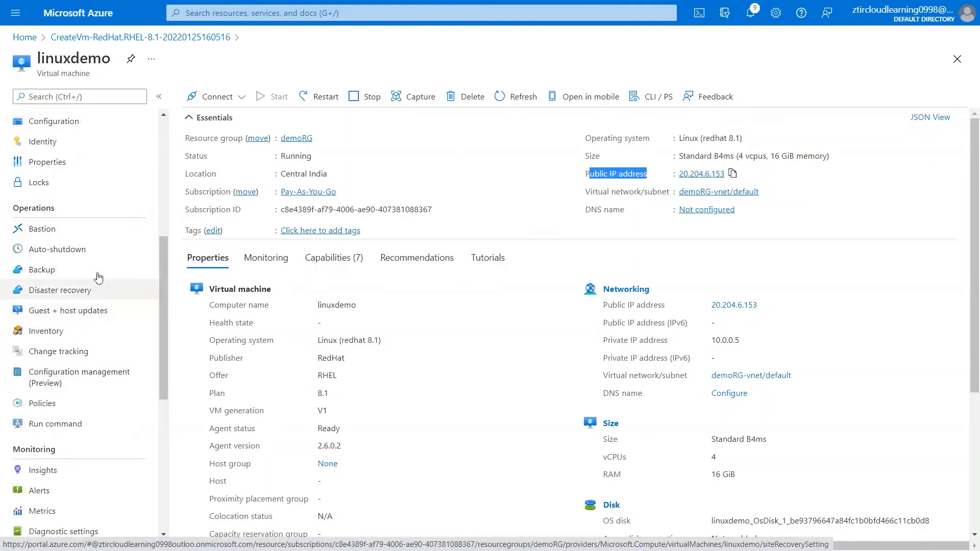
scroll(97, 276, "up", 3)
left_click(64, 244)
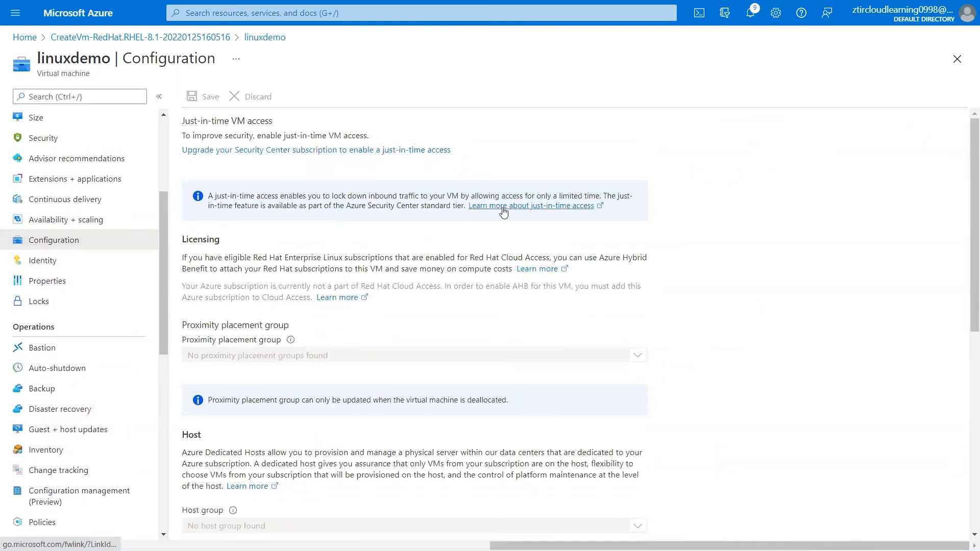
- Return to the Azure portal Home page with its recent resources list
scroll(531, 205, "down", 4)
scroll(503, 212, "up", 4)
left_click(25, 38)
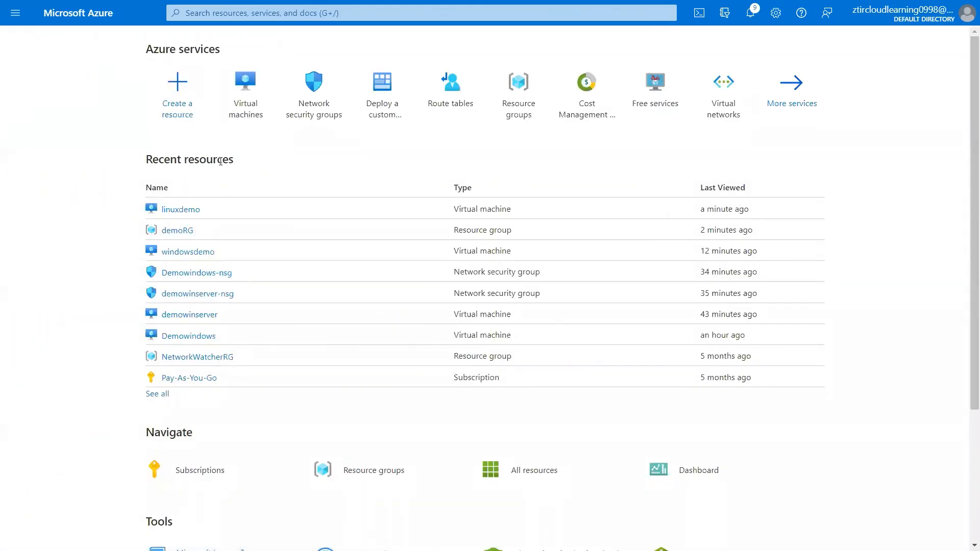
left_click(174, 252)
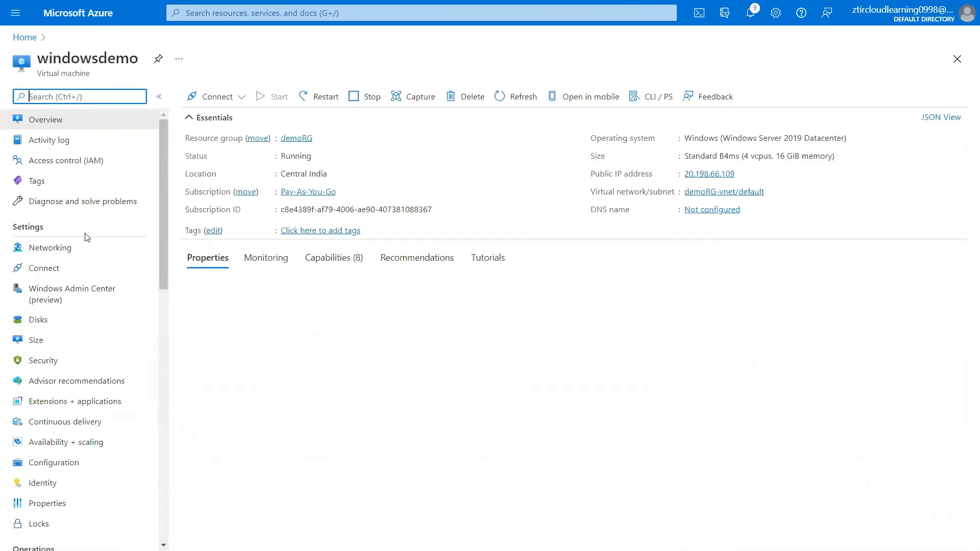
scroll(86, 237, "down", 3)
scroll(86, 237, "down", 9)
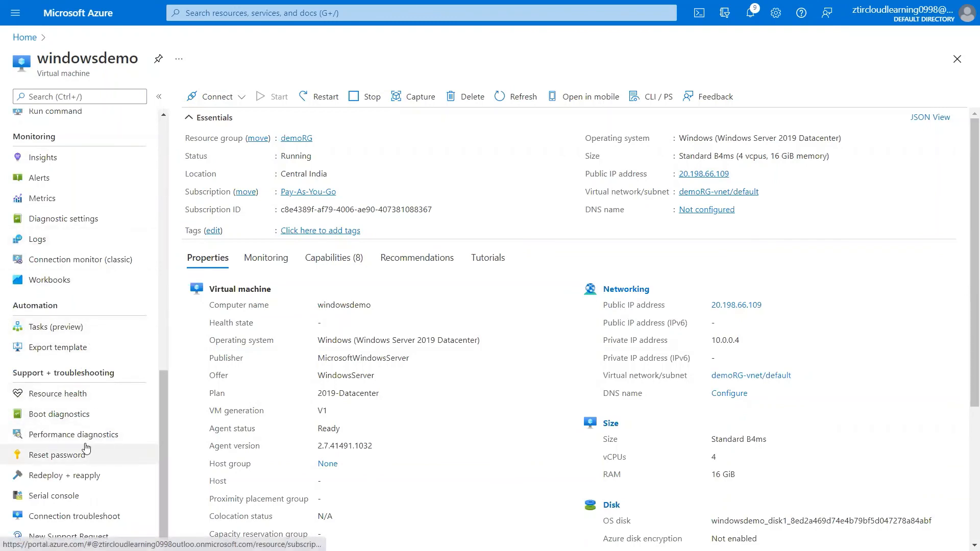
scroll(85, 448, "up", 4)
scroll(86, 447, "up", 2)
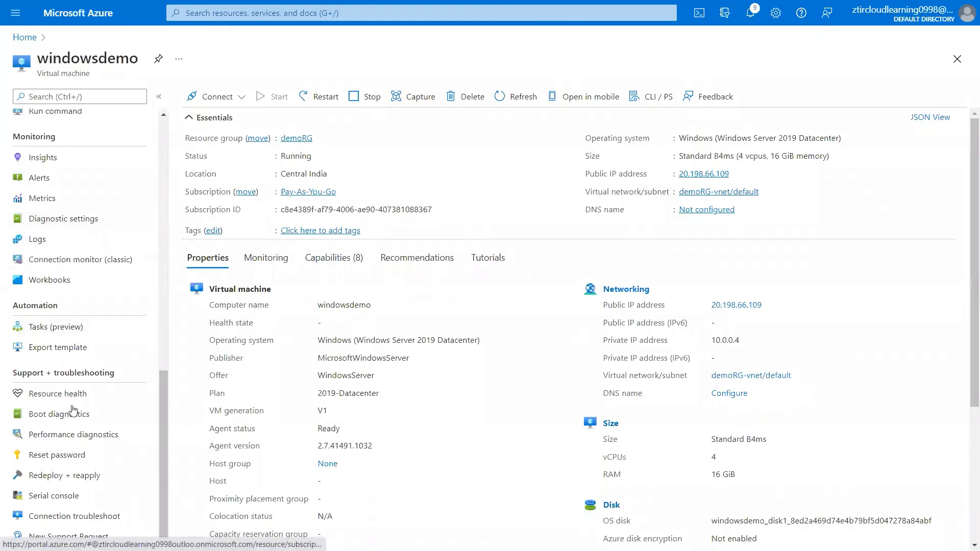
left_click(50, 456)
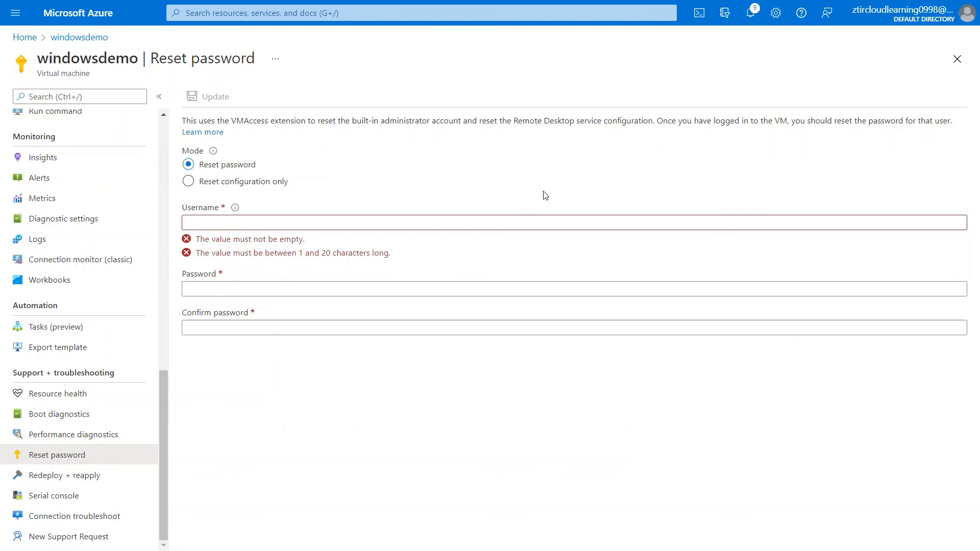
left_click(16, 35)
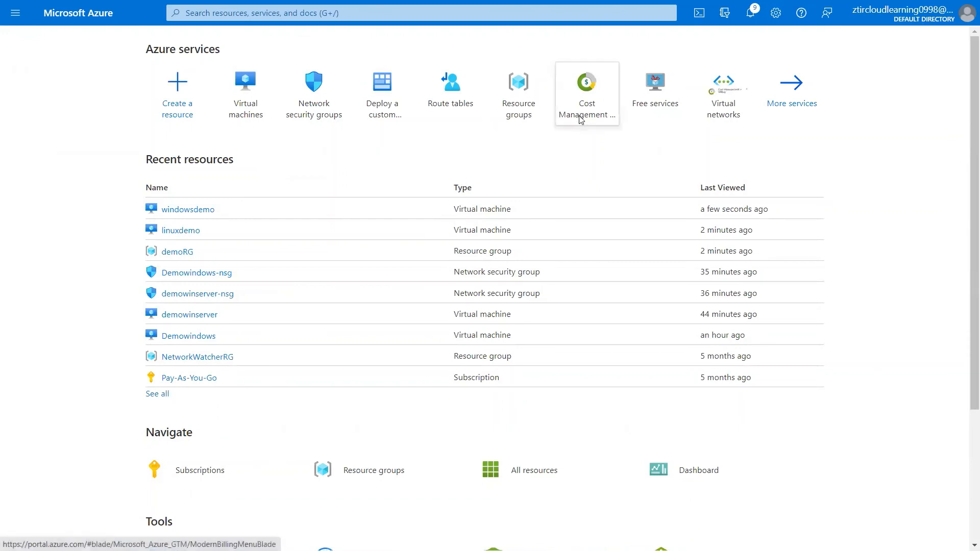
key("alt+Tab")
- On the Conceptual Diagram slide, tick both instances, arrow to the Internet cloud and box the laptop
left_click(814, 163)
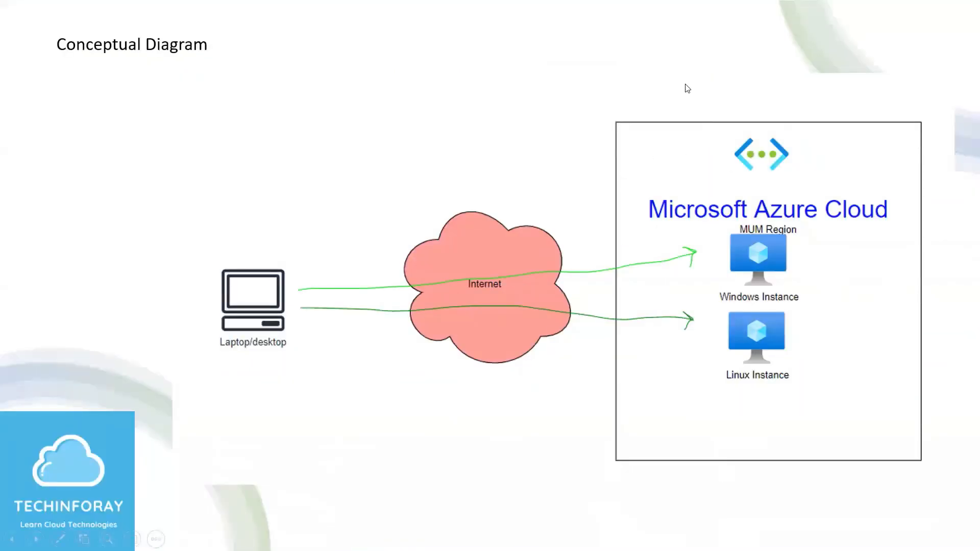
left_click_drag(791, 248, 835, 244)
left_click_drag(795, 329, 876, 281)
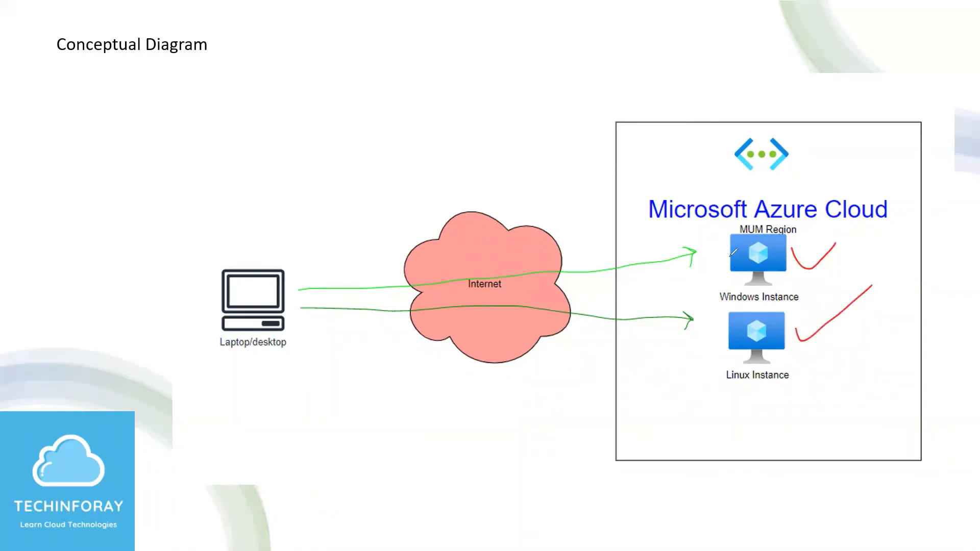
mouse_move(730, 258)
left_mouse_down()
mouse_move(484, 194)
mouse_move(501, 203)
left_mouse_up()
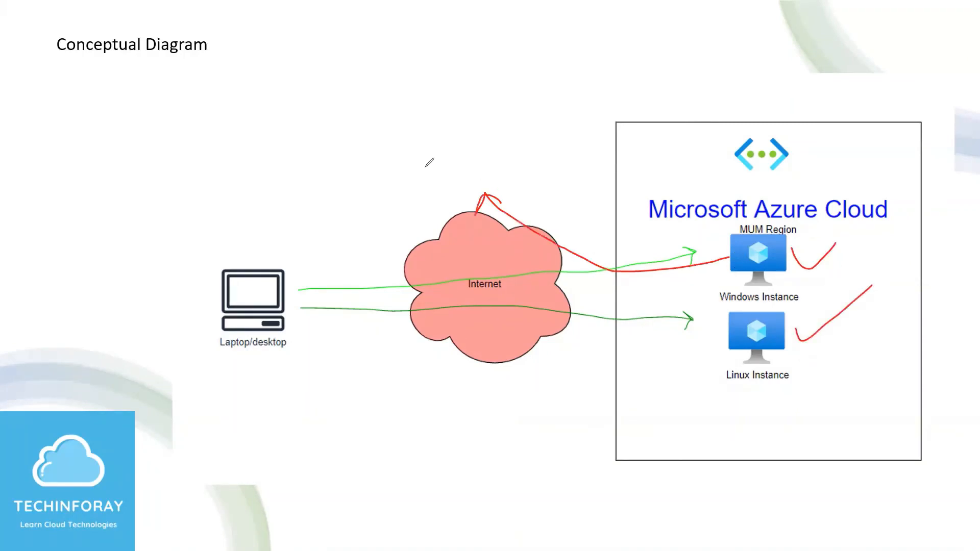
mouse_move(415, 156)
left_mouse_down()
mouse_move(411, 198)
mouse_move(546, 139)
mouse_move(423, 150)
left_mouse_up()
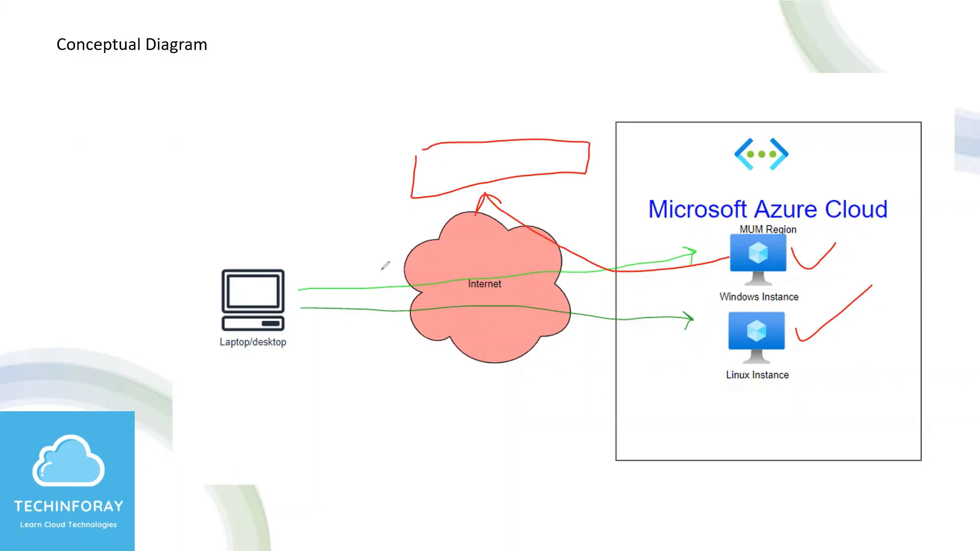
mouse_move(207, 248)
left_mouse_down()
mouse_move(201, 383)
mouse_move(334, 365)
mouse_move(340, 234)
mouse_move(204, 246)
mouse_move(221, 202)
mouse_move(251, 220)
mouse_move(278, 177)
mouse_move(255, 209)
left_mouse_up()
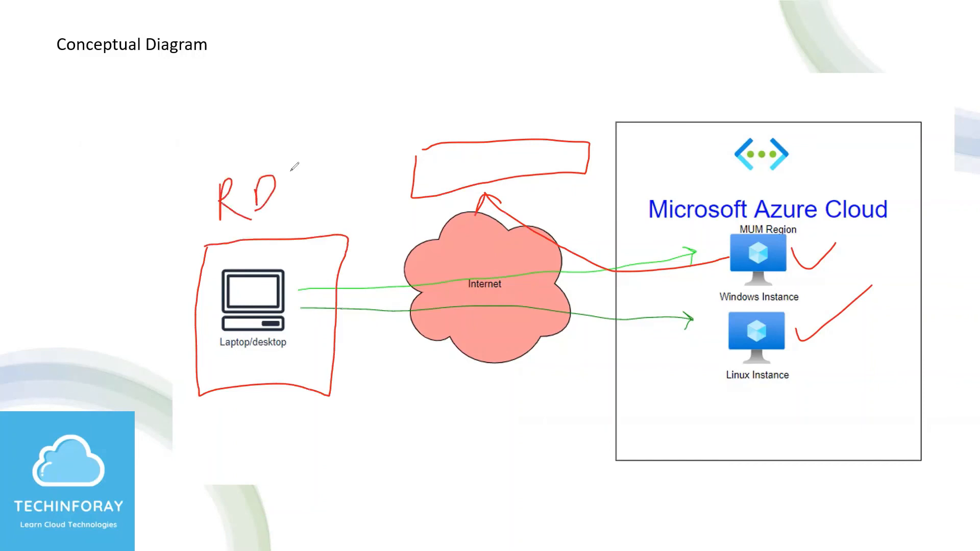
- Write RDP and SSH with an arrow to the Linux Instance, then erase all ink and exit pen mode
mouse_move(299, 167)
left_mouse_down()
mouse_move(291, 206)
mouse_move(643, 242)
mouse_move(631, 249)
left_mouse_up()
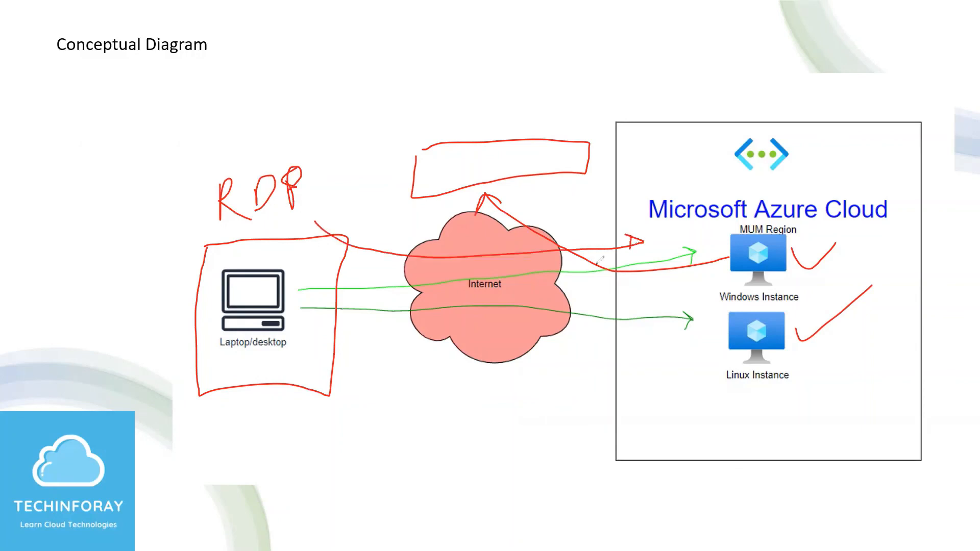
mouse_move(296, 449)
left_mouse_down()
mouse_move(311, 471)
mouse_move(271, 489)
mouse_move(326, 492)
left_mouse_up()
mouse_move(348, 449)
left_mouse_down()
mouse_move(355, 474)
mouse_move(378, 461)
mouse_move(380, 474)
left_mouse_up()
mouse_move(310, 411)
left_mouse_down()
mouse_move(446, 363)
mouse_move(728, 365)
left_mouse_up()
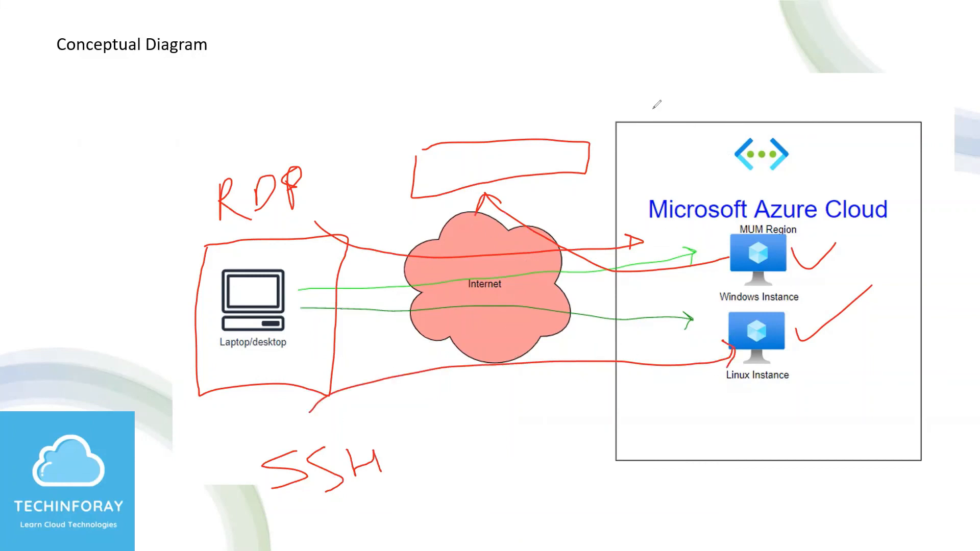
key("e")
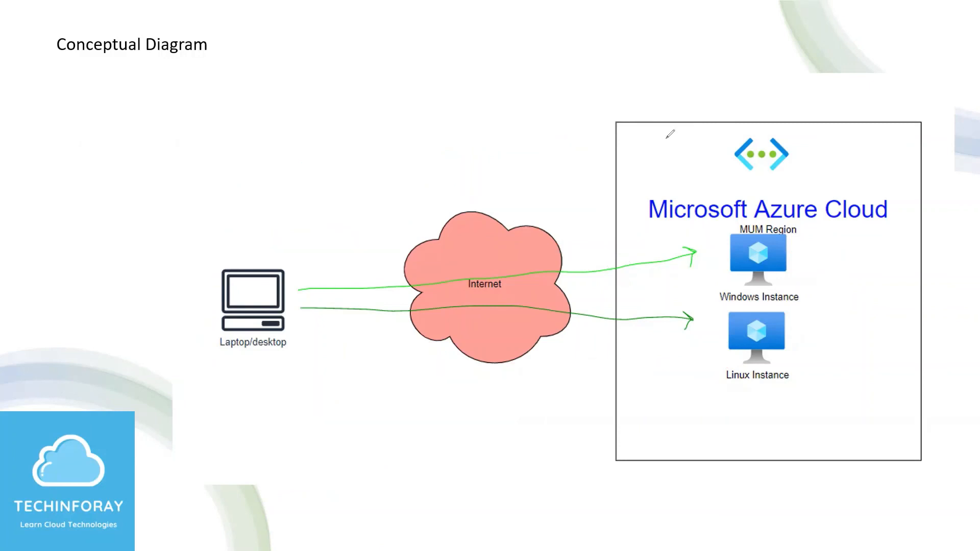
key("Escape")
key("alt+Tab")
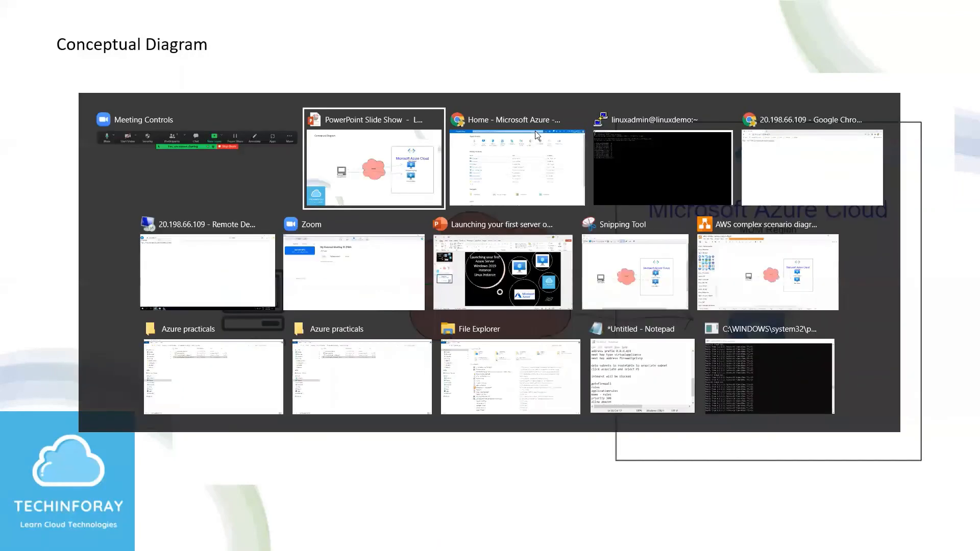
- Open demoRG from the portal home and bring up its delete confirmation listing 11 resources
left_click(538, 163)
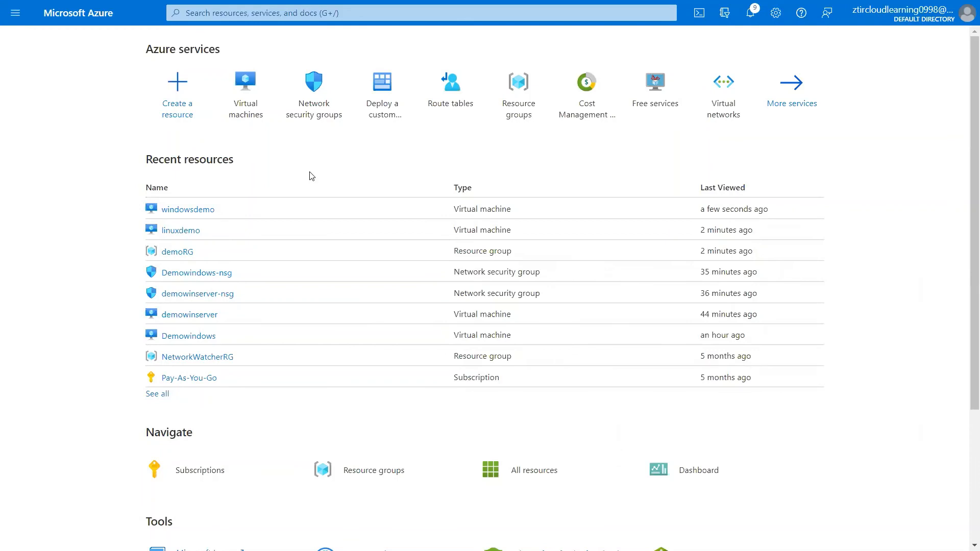
left_click(178, 252)
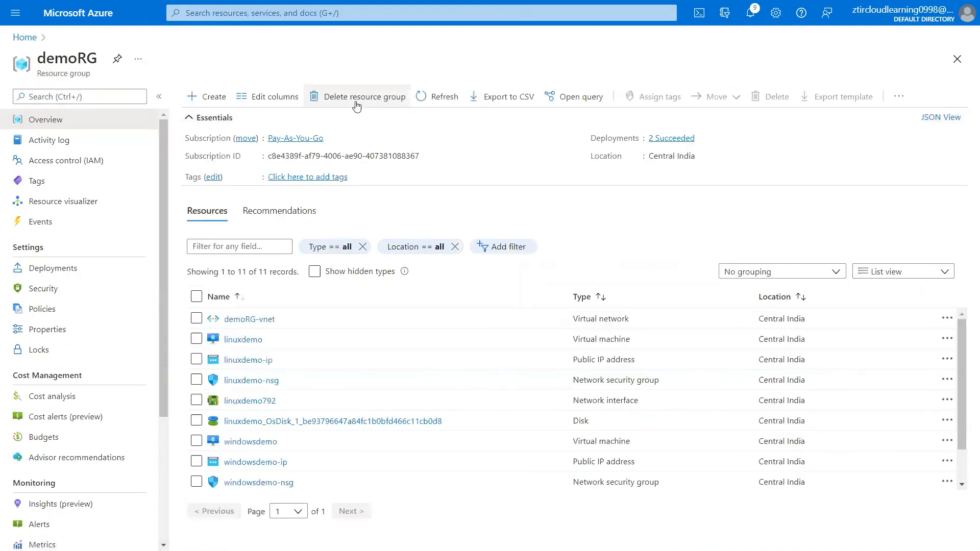
left_click(356, 97)
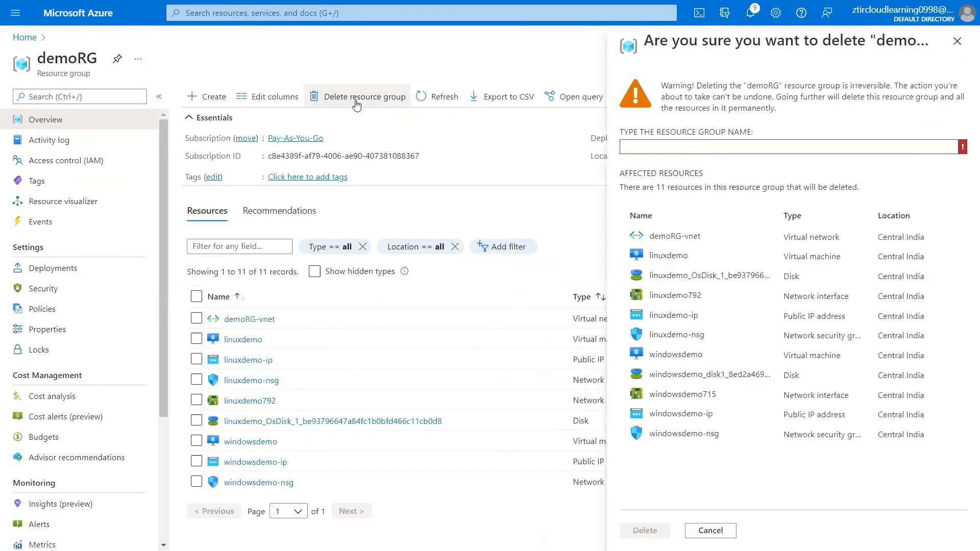